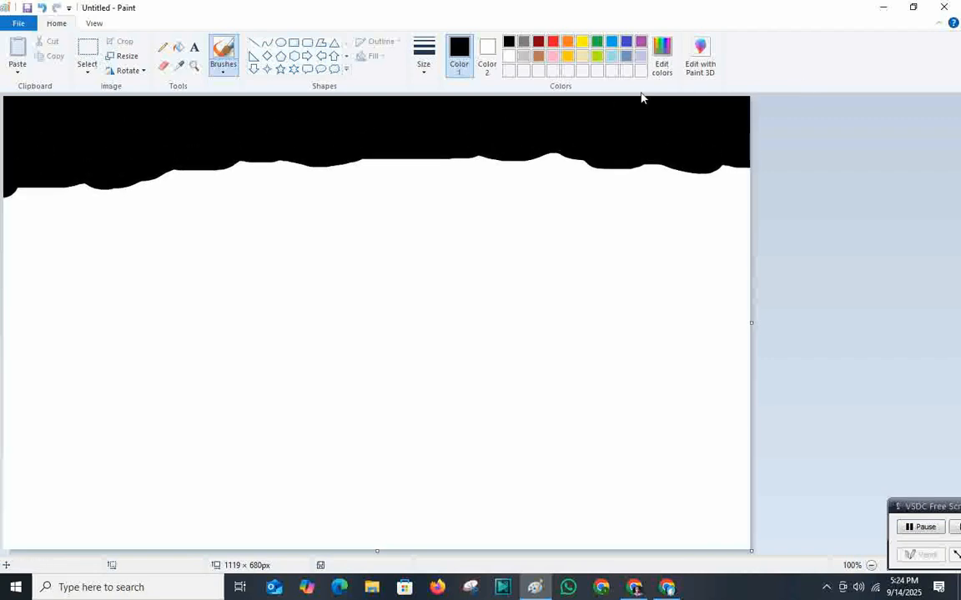
# Step: Mix a dark maroon (red 89, green 0, blue 45) and paint a full-width wavy band beneath the black one
pyautogui.click(661, 59)
pyautogui.click(465, 247)
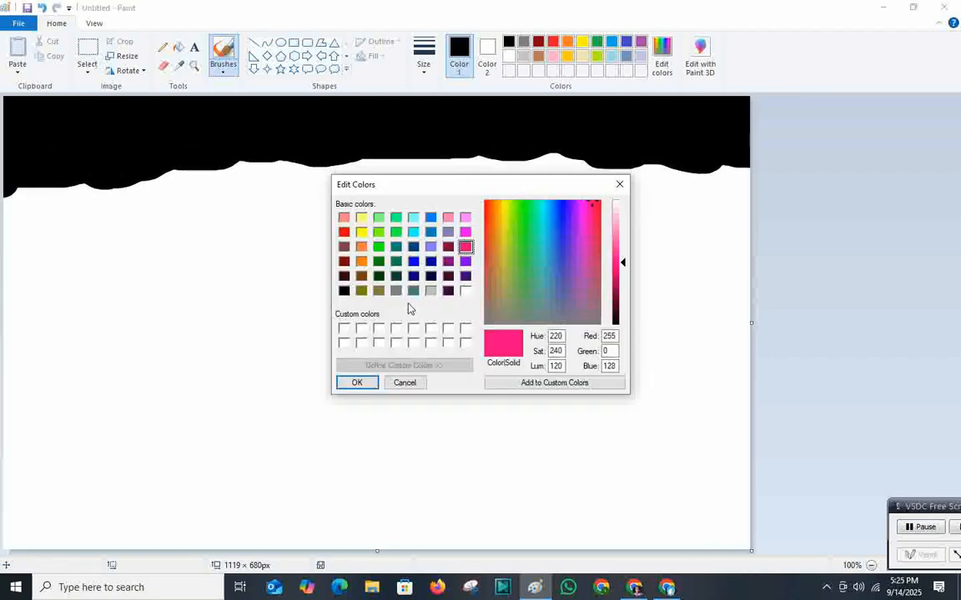
pyautogui.click(613, 303)
pyautogui.click(357, 383)
pyautogui.moveTo(10, 171)
pyautogui.mouseDown()
pyautogui.moveTo(17, 220)
pyautogui.moveTo(289, 214)
pyautogui.moveTo(459, 224)
pyautogui.moveTo(692, 214)
pyautogui.moveTo(742, 197)
pyautogui.moveTo(725, 178)
pyautogui.moveTo(555, 177)
pyautogui.moveTo(34, 199)
pyautogui.mouseUp()
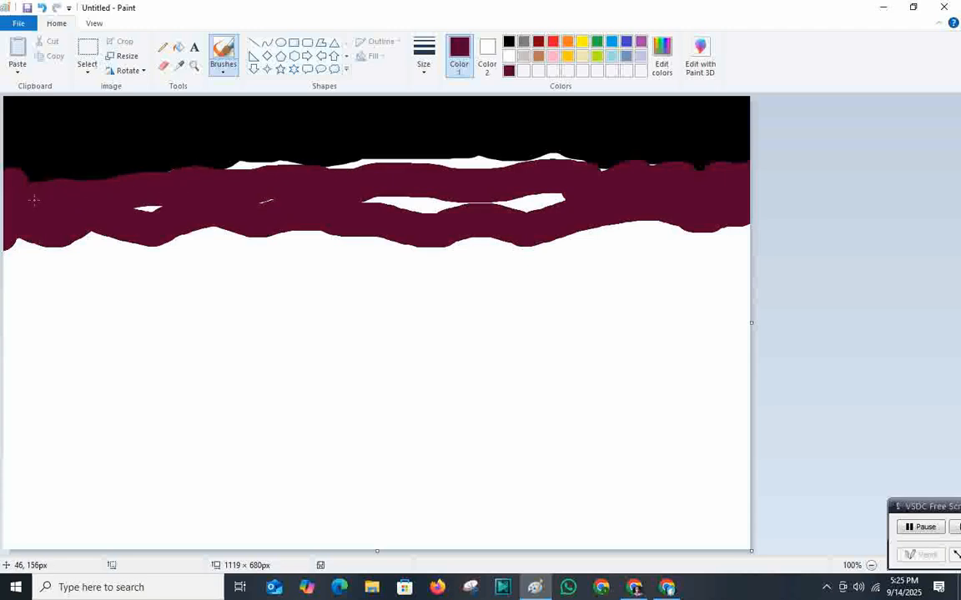
pyautogui.moveTo(224, 186)
pyautogui.mouseDown()
pyautogui.moveTo(284, 173)
pyautogui.moveTo(472, 173)
pyautogui.moveTo(610, 187)
pyautogui.mouseUp()
pyautogui.moveTo(549, 168)
pyautogui.mouseDown()
pyautogui.moveTo(383, 140)
pyautogui.moveTo(467, 152)
pyautogui.moveTo(240, 196)
pyautogui.mouseUp()
pyautogui.moveTo(517, 227)
pyautogui.mouseDown()
pyautogui.moveTo(146, 230)
pyautogui.moveTo(11, 241)
pyautogui.moveTo(167, 231)
pyautogui.moveTo(248, 249)
pyautogui.moveTo(50, 250)
pyautogui.moveTo(672, 235)
pyautogui.moveTo(547, 238)
pyautogui.mouseUp()
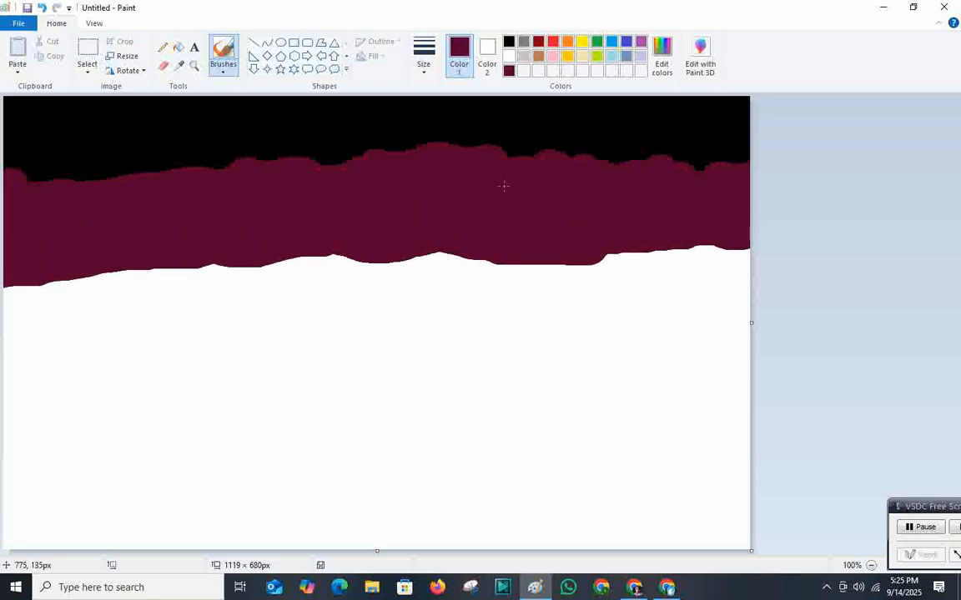
# Step: Mix a brighter crimson (red 145, green 0, blue 72) and paint a full-width wavy band below the dark maroon one
pyautogui.click(662, 57)
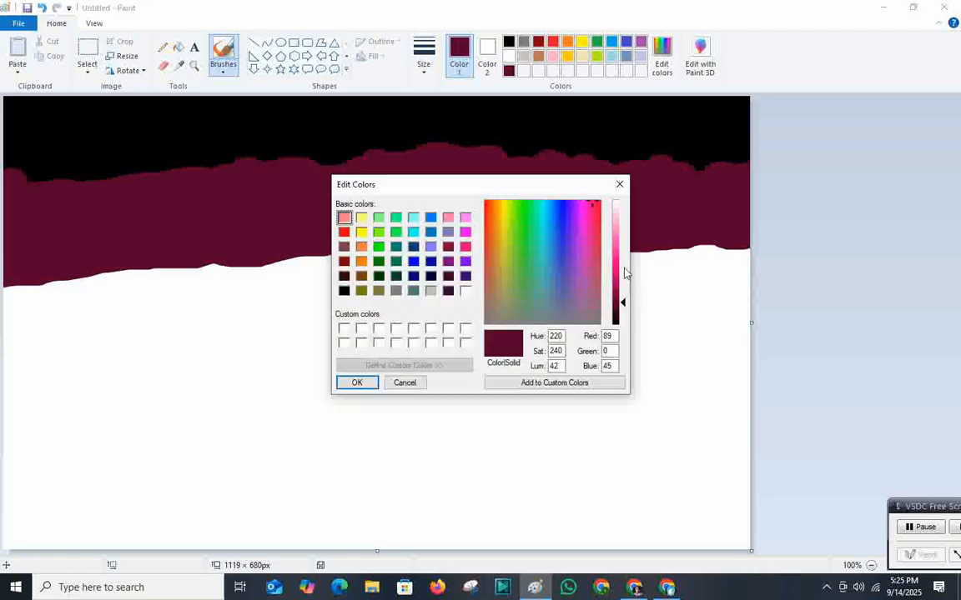
pyautogui.click(357, 382)
pyautogui.moveTo(58, 311)
pyautogui.mouseDown()
pyautogui.moveTo(6, 313)
pyautogui.moveTo(71, 310)
pyautogui.mouseUp()
pyautogui.click(662, 56)
pyautogui.moveTo(619, 297); pyautogui.dragTo(619, 284)
pyautogui.click(357, 382)
pyautogui.moveTo(128, 335)
pyautogui.mouseDown()
pyautogui.moveTo(7, 327)
pyautogui.moveTo(556, 313)
pyautogui.moveTo(747, 276)
pyautogui.moveTo(204, 267)
pyautogui.moveTo(193, 255)
pyautogui.moveTo(557, 280)
pyautogui.moveTo(705, 273)
pyautogui.moveTo(530, 299)
pyautogui.mouseUp()
pyautogui.moveTo(433, 264)
pyautogui.mouseDown()
pyautogui.moveTo(261, 267)
pyautogui.moveTo(11, 300)
pyautogui.moveTo(61, 296)
pyautogui.moveTo(29, 339)
pyautogui.moveTo(377, 323)
pyautogui.moveTo(518, 336)
pyautogui.moveTo(701, 328)
pyautogui.moveTo(743, 336)
pyautogui.moveTo(408, 327)
pyautogui.moveTo(160, 350)
pyautogui.moveTo(36, 383)
pyautogui.mouseUp()
# Step: Mix a lighter pinkish red and brush a full-width wavy band below the crimson one
pyautogui.click(662, 60)
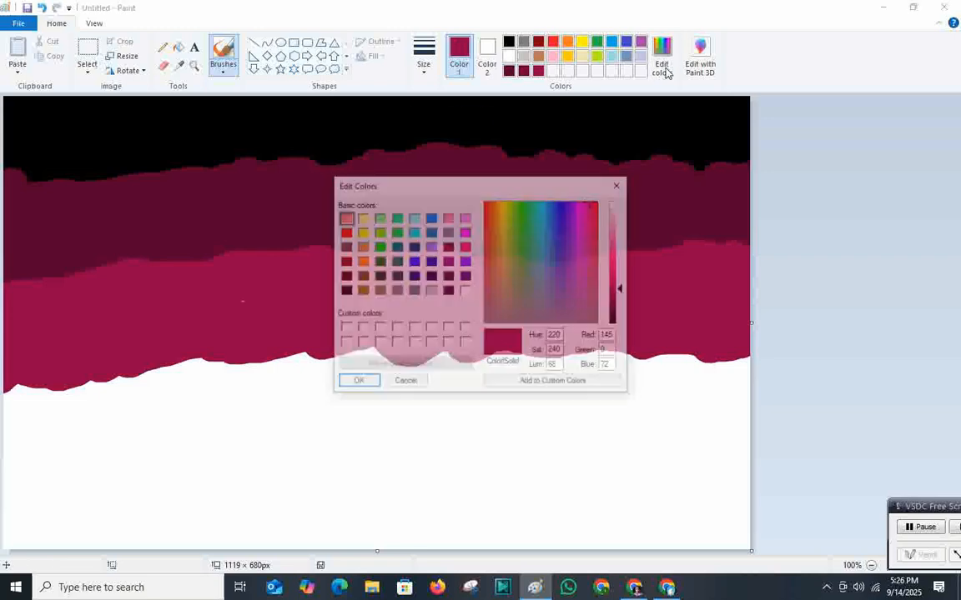
pyautogui.click(339, 384)
pyautogui.moveTo(23, 389)
pyautogui.mouseDown()
pyautogui.moveTo(99, 402)
pyautogui.moveTo(325, 378)
pyautogui.moveTo(659, 375)
pyautogui.moveTo(713, 391)
pyautogui.moveTo(391, 396)
pyautogui.moveTo(264, 386)
pyautogui.moveTo(70, 418)
pyautogui.moveTo(50, 446)
pyautogui.moveTo(235, 402)
pyautogui.moveTo(581, 398)
pyautogui.mouseUp()
pyautogui.moveTo(262, 387)
pyautogui.mouseDown()
pyautogui.moveTo(179, 389)
pyautogui.moveTo(339, 366)
pyautogui.moveTo(491, 384)
pyautogui.moveTo(252, 436)
pyautogui.moveTo(31, 457)
pyautogui.moveTo(605, 403)
pyautogui.moveTo(757, 424)
pyautogui.moveTo(408, 421)
pyautogui.moveTo(362, 441)
pyautogui.moveTo(596, 453)
pyautogui.moveTo(743, 441)
pyautogui.moveTo(464, 456)
pyautogui.mouseUp()
# Step: Mix a bright pink and brush the lowest wavy band across the canvas below the pinkish-red one
pyautogui.click(665, 71)
pyautogui.moveTo(624, 264); pyautogui.dragTo(625, 257)
pyautogui.click(356, 383)
pyautogui.moveTo(110, 477)
pyautogui.mouseDown()
pyautogui.moveTo(18, 491)
pyautogui.moveTo(170, 463)
pyautogui.moveTo(742, 490)
pyautogui.moveTo(315, 488)
pyautogui.moveTo(118, 495)
pyautogui.moveTo(29, 516)
pyautogui.moveTo(92, 504)
pyautogui.moveTo(367, 523)
pyautogui.mouseUp()
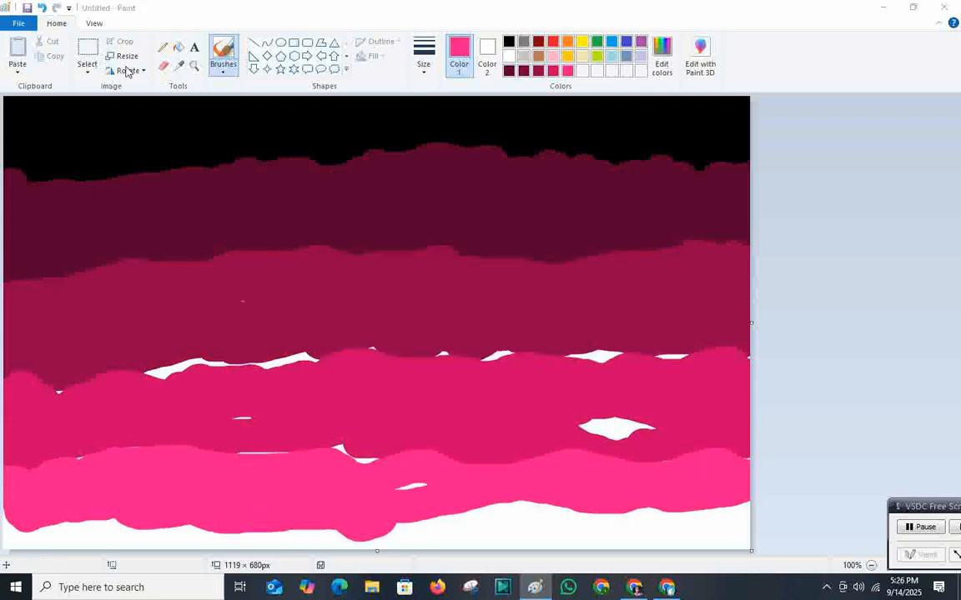
# Step: Resize the picture's vertical dimension to 6 pixels while keeping the 1119-pixel width
pyautogui.click(123, 57)
pyautogui.doubleClick(158, 154)
pyautogui.write('6')
pyautogui.press('Return')
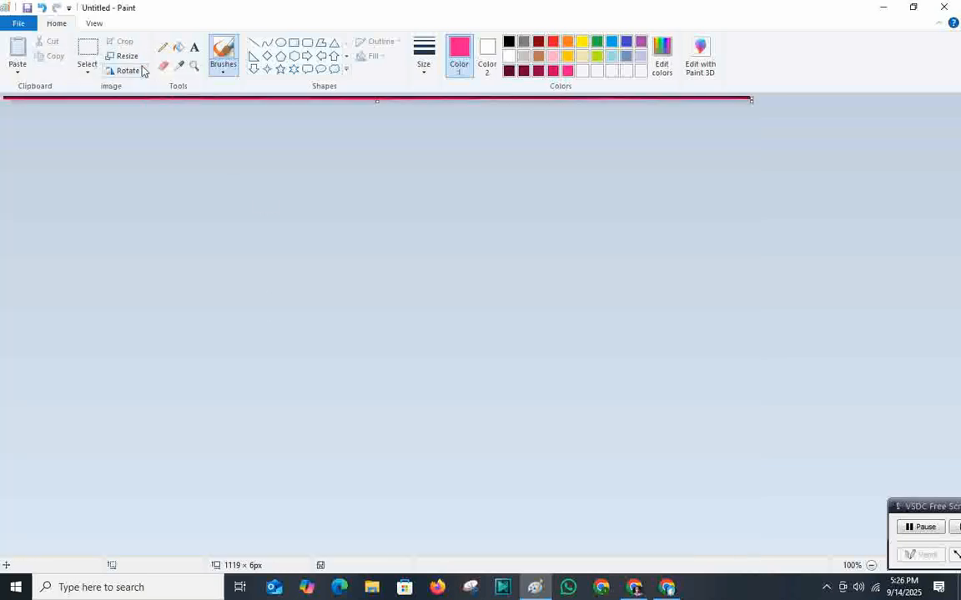
# Step: Stretch the picture's vertical dimension to 680 pixels so the color bands blend into a gradient
pyautogui.click(123, 57)
pyautogui.write('0')
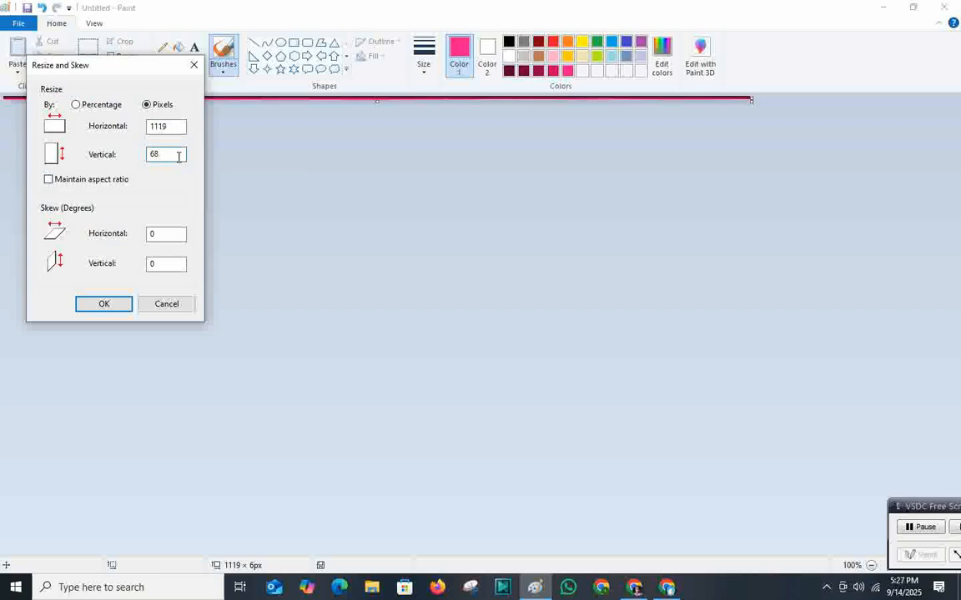
pyautogui.write('0')
pyautogui.press('Return')
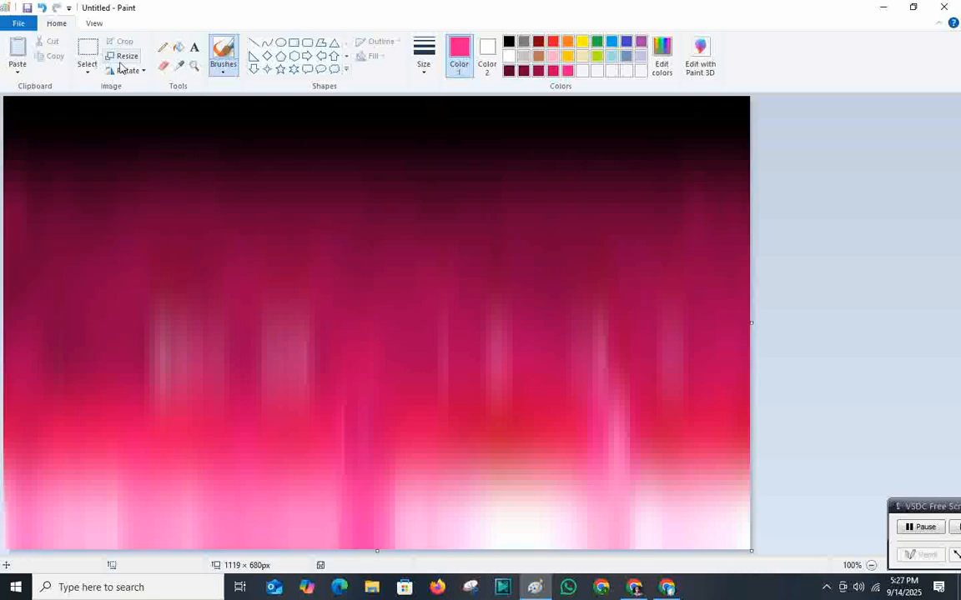
# Step: Copy the whole picture and squash the original upward, leaving an empty strip about 136 px tall along the bottom
pyautogui.click(88, 72)
pyautogui.click(99, 148)
pyautogui.rightClick(107, 144)
pyautogui.click(125, 167)
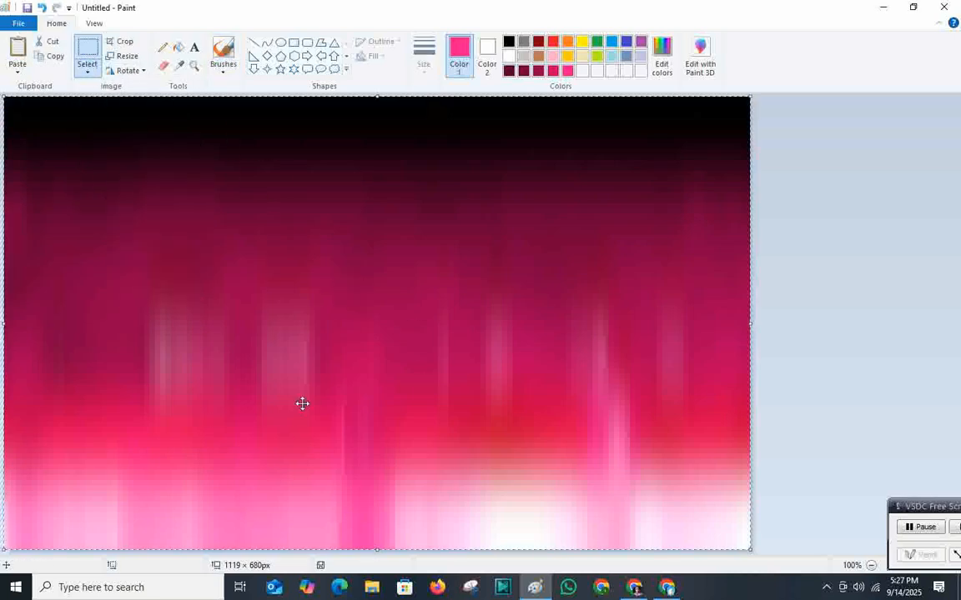
pyautogui.moveTo(379, 555); pyautogui.dragTo(392, 427)
pyautogui.hotkey('ctrl', 'z')
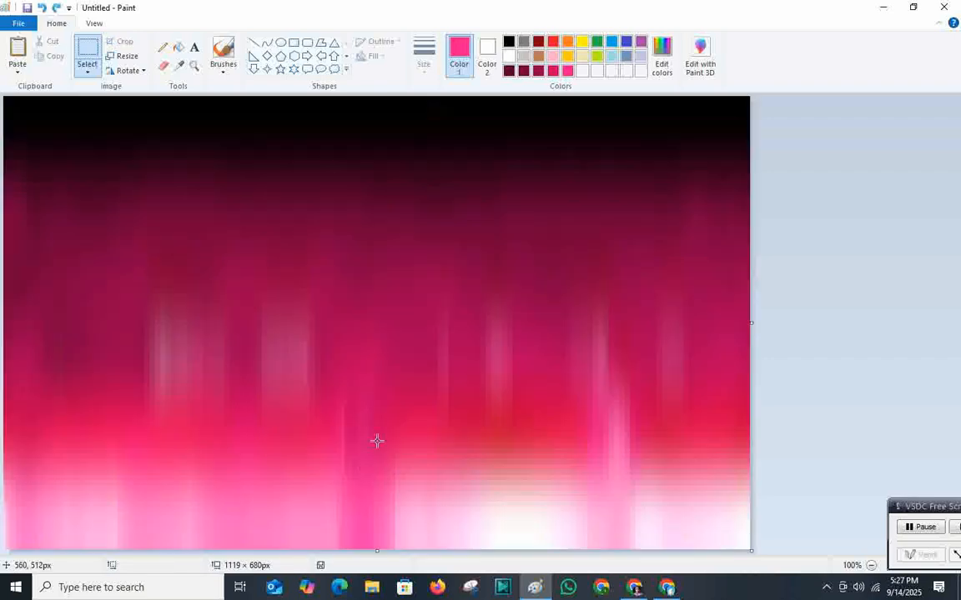
pyautogui.click(88, 71)
pyautogui.click(136, 191)
pyautogui.moveTo(377, 550); pyautogui.dragTo(376, 457)
# Step: Paste the copied picture and squash it into the empty bottom strip at about 1119 × 136 px
pyautogui.rightClick(333, 272)
pyautogui.click(352, 307)
pyautogui.moveTo(377, 96); pyautogui.dragTo(378, 459)
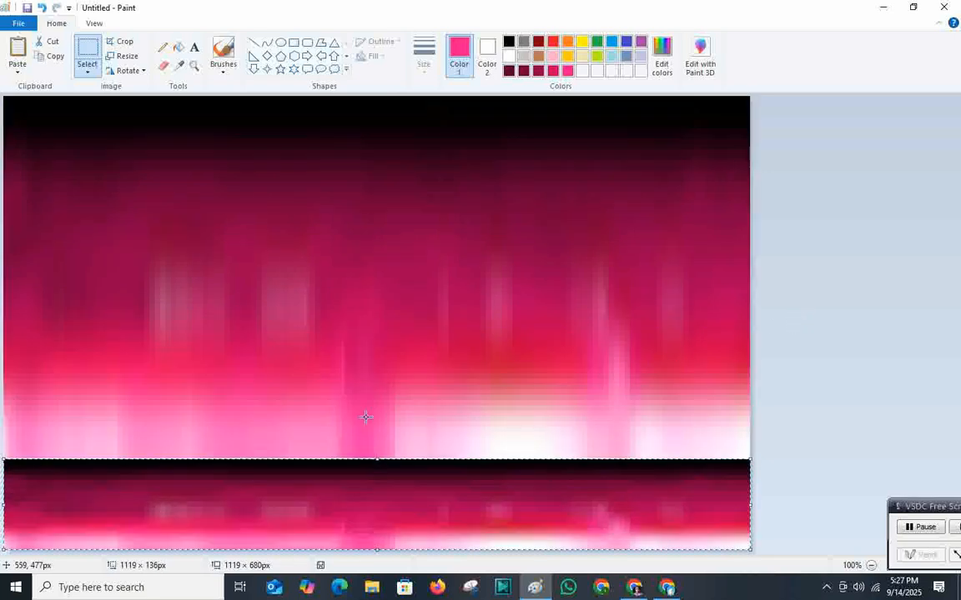
# Step: Flip the pasted strip vertically so it mirrors the sky, and deselect it
pyautogui.rightClick(288, 524)
pyautogui.moveTo(322, 480)
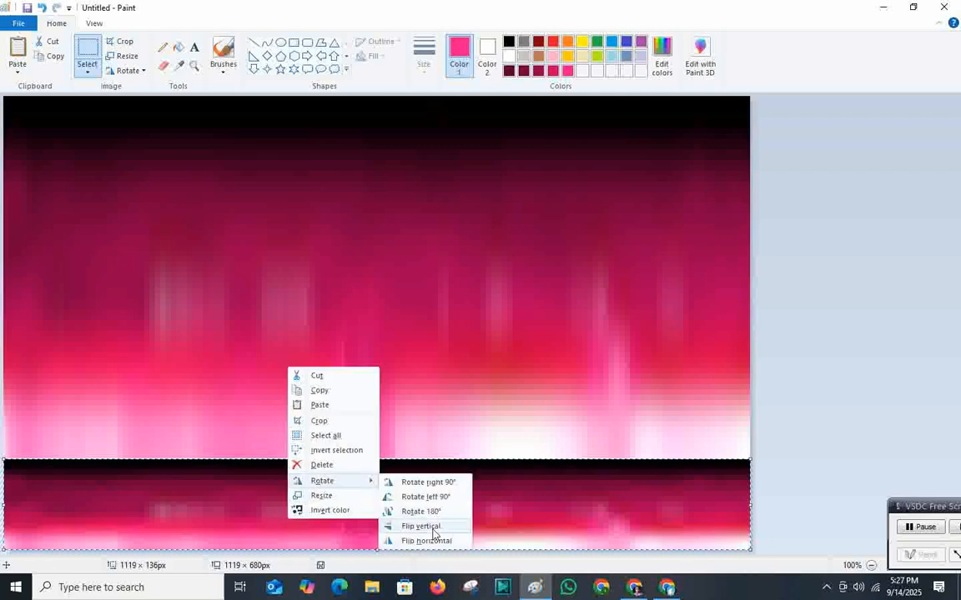
pyautogui.click(427, 525)
pyautogui.click(815, 249)
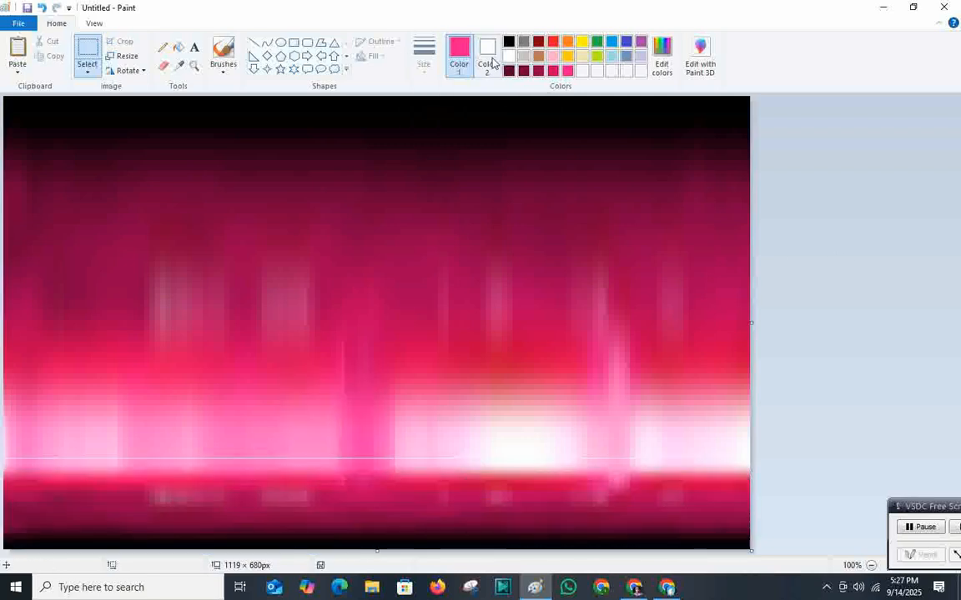
# Step: Mix a slightly lighter pink as the drawing color
pyautogui.click(661, 56)
pyautogui.moveTo(617, 257); pyautogui.dragTo(618, 252)
pyautogui.click(357, 383)
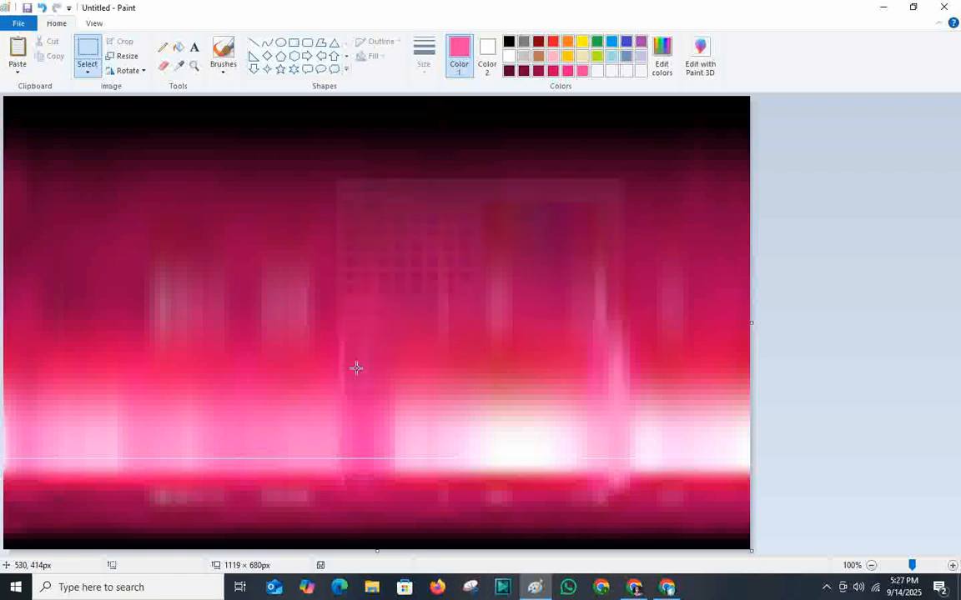
# Step: Draw a white ellipse about 270 × 191 px with no outline and watercolor fill, centered at the canvas bottom as a reflection
pyautogui.click(293, 43)
pyautogui.click(371, 63)
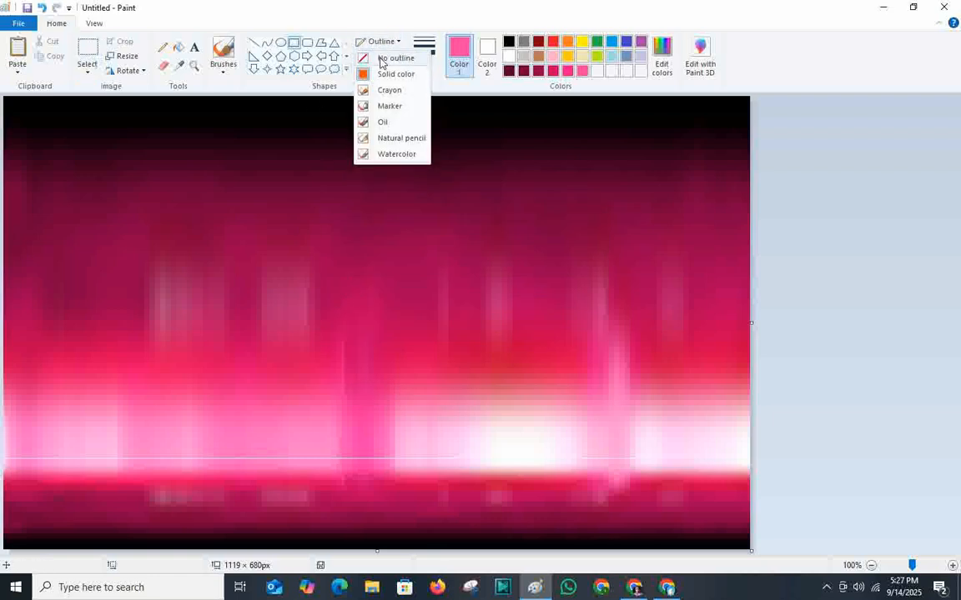
pyautogui.click(400, 168)
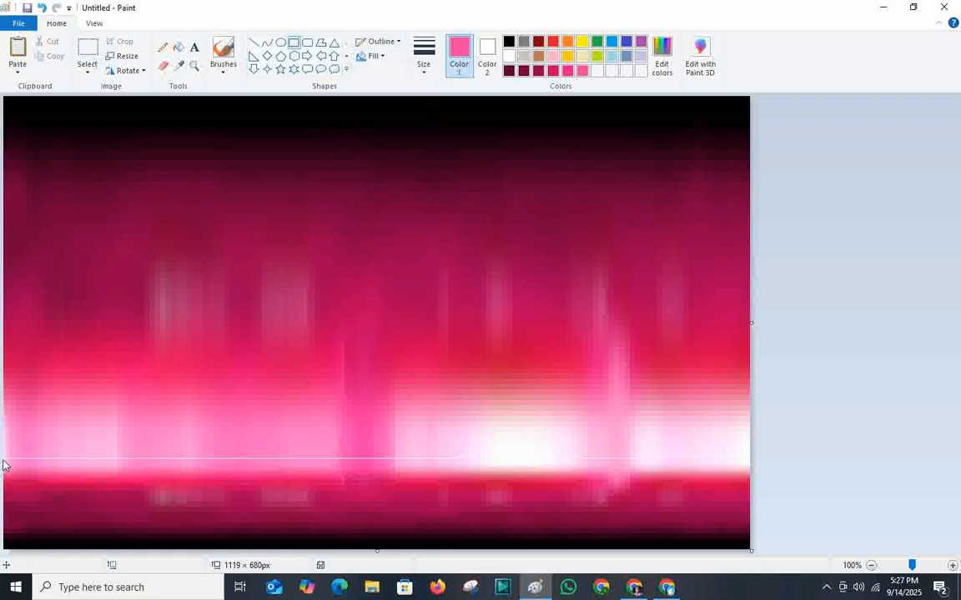
pyautogui.click(280, 42)
pyautogui.click(509, 56)
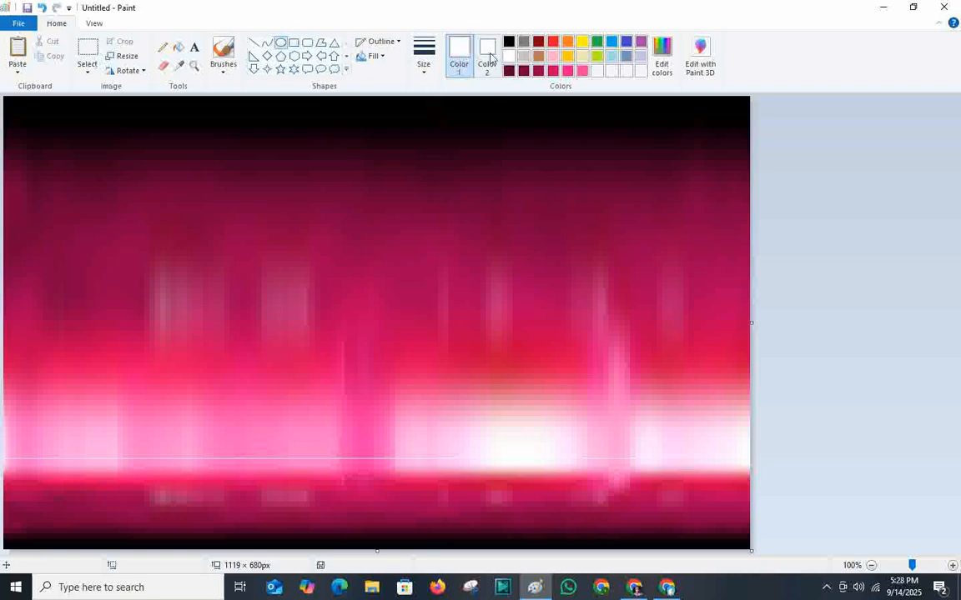
pyautogui.moveTo(290, 465); pyautogui.dragTo(472, 593)
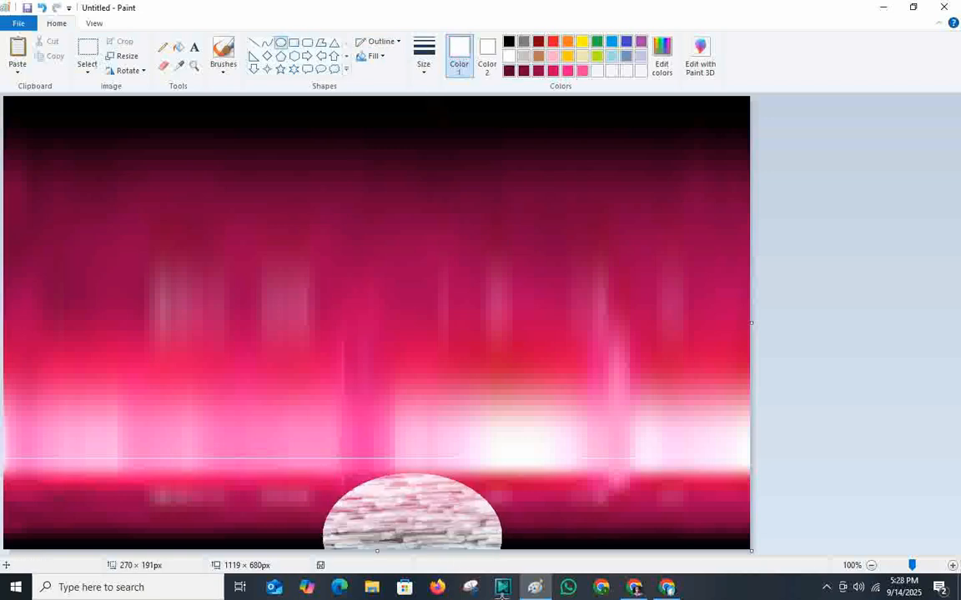
pyautogui.moveTo(372, 489); pyautogui.dragTo(365, 485)
pyautogui.click(748, 268)
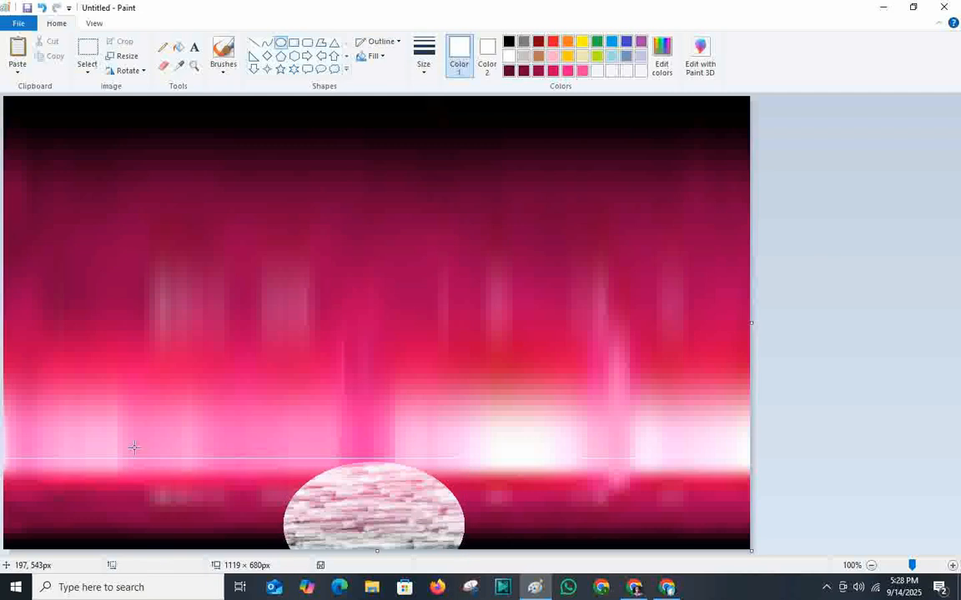
# Step: Choose the Rectangle shape and bring the VSDC Free Screen Recorder window back on screen beside the canvas
pyautogui.click(294, 42)
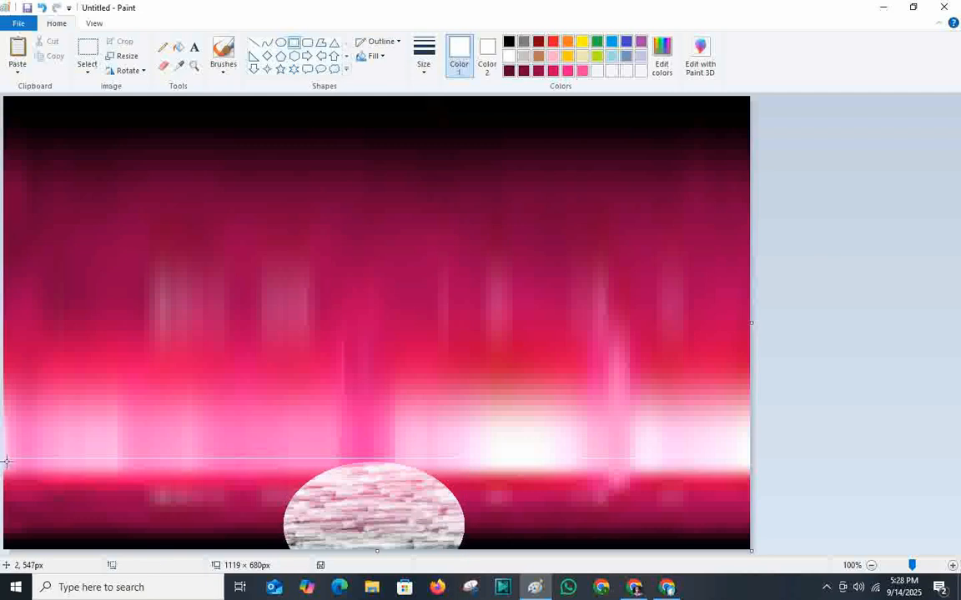
pyautogui.click(503, 587)
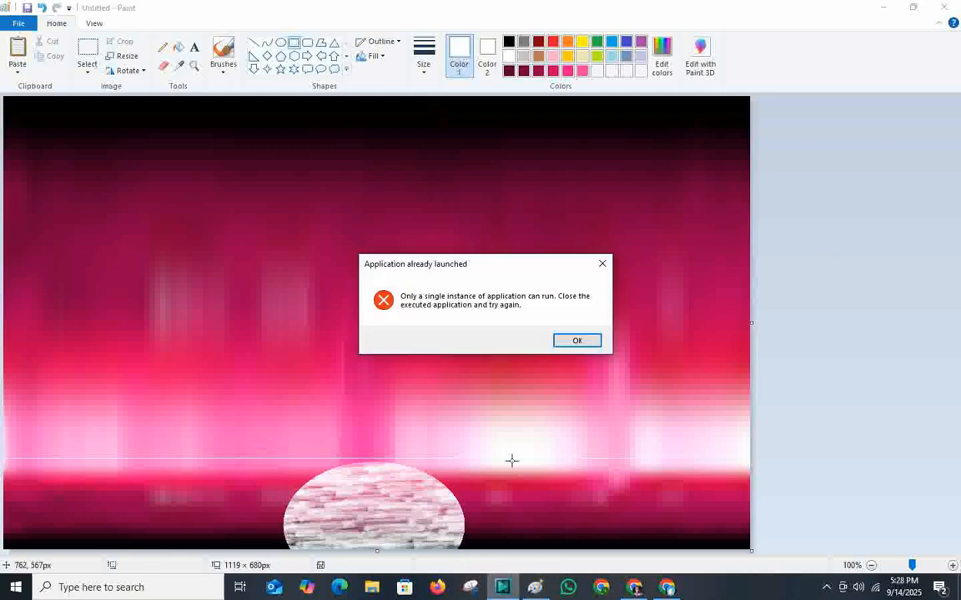
pyautogui.click(567, 342)
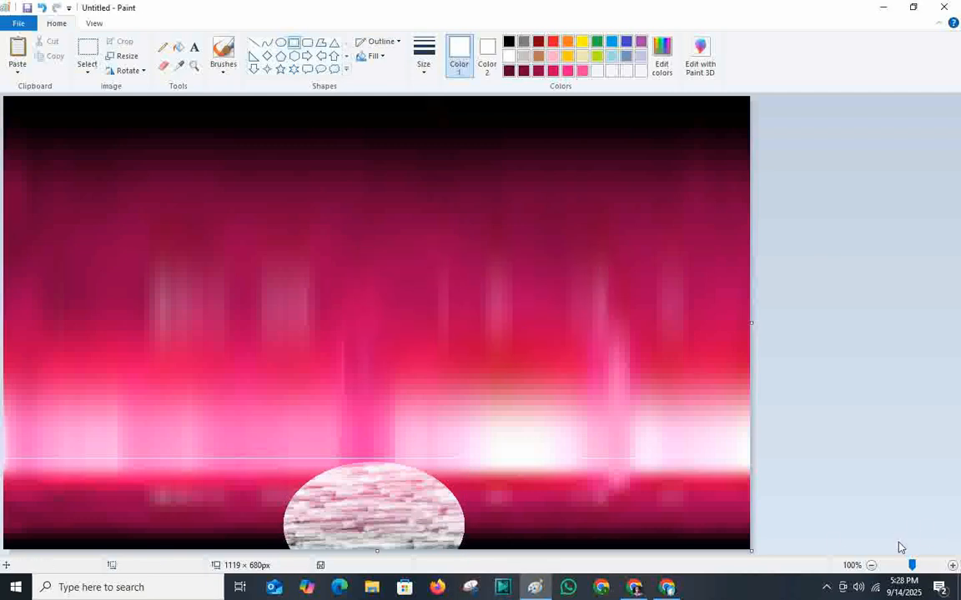
pyautogui.click(825, 588)
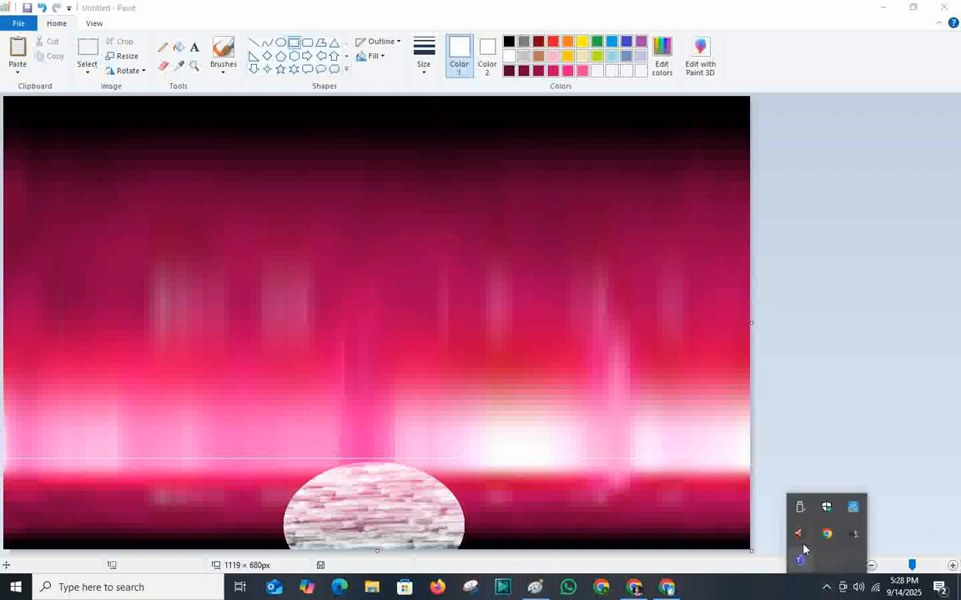
pyautogui.rightClick(854, 536)
pyautogui.click(916, 508)
pyautogui.moveTo(915, 507); pyautogui.dragTo(810, 500)
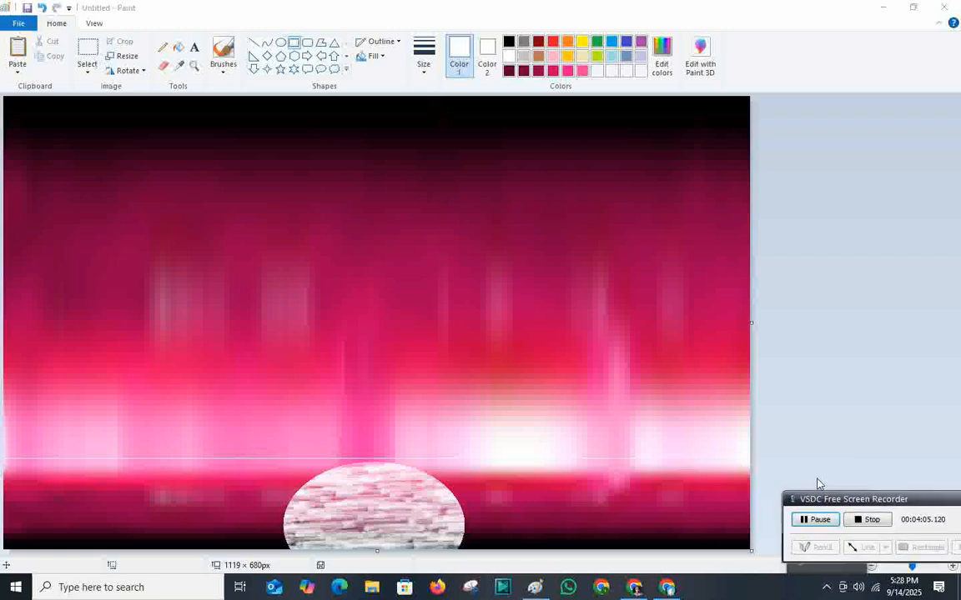
# Step: Cover the bottom reflection strip with a white rectangle about 1129 × 208 px and give it a crayon fill
pyautogui.moveTo(3, 457); pyautogui.dragTo(754, 594)
pyautogui.moveTo(534, 525)
pyautogui.mouseDown()
pyautogui.moveTo(512, 529)
pyautogui.moveTo(534, 521)
pyautogui.mouseUp()
pyautogui.click(372, 56)
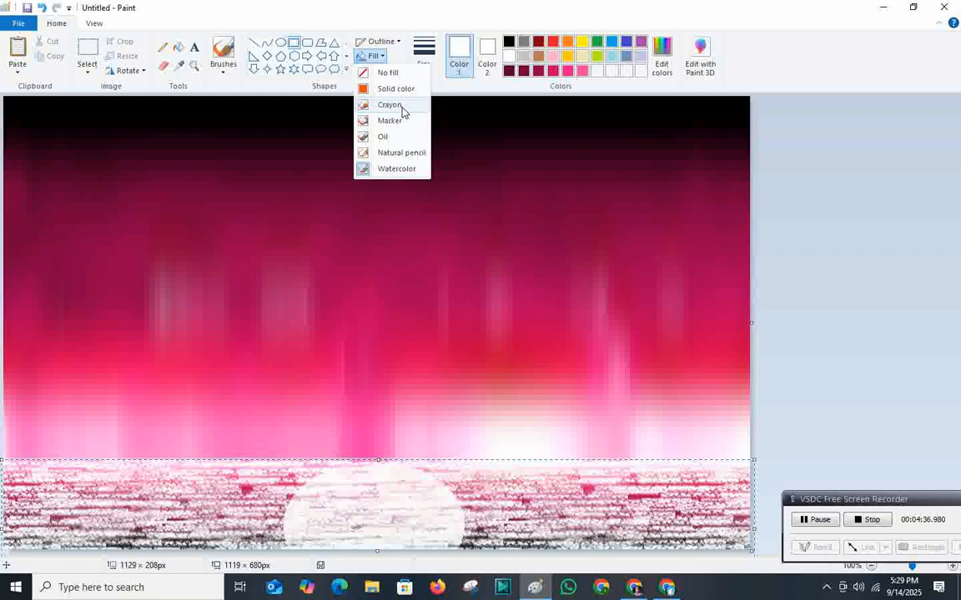
pyautogui.click(402, 111)
pyautogui.click(261, 493)
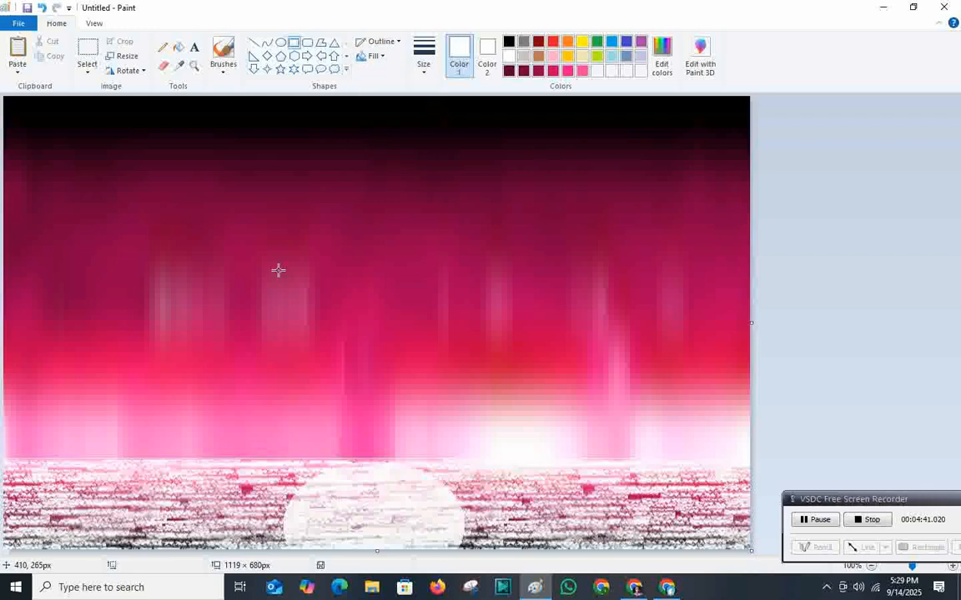
# Step: Draw a large white circle with solid color fill in the sky, centered above the reflected ellipse
pyautogui.click(372, 56)
pyautogui.click(384, 85)
pyautogui.moveTo(332, 185); pyautogui.dragTo(465, 327)
pyautogui.hotkey('ctrl', 'z')
pyautogui.click(280, 42)
pyautogui.moveTo(318, 106)
pyautogui.mouseDown()
pyautogui.moveTo(489, 262)
pyautogui.moveTo(472, 270)
pyautogui.mouseUp()
pyautogui.moveTo(412, 208)
pyautogui.mouseDown()
pyautogui.moveTo(401, 234)
pyautogui.moveTo(415, 307)
pyautogui.moveTo(457, 282)
pyautogui.mouseUp()
pyautogui.moveTo(378, 360)
pyautogui.mouseDown()
pyautogui.moveTo(382, 379)
pyautogui.moveTo(390, 349)
pyautogui.mouseUp()
pyautogui.moveTo(458, 349); pyautogui.dragTo(473, 376)
pyautogui.moveTo(411, 300); pyautogui.dragTo(387, 305)
pyautogui.moveTo(447, 297); pyautogui.dragTo(375, 268)
pyautogui.click(775, 245)
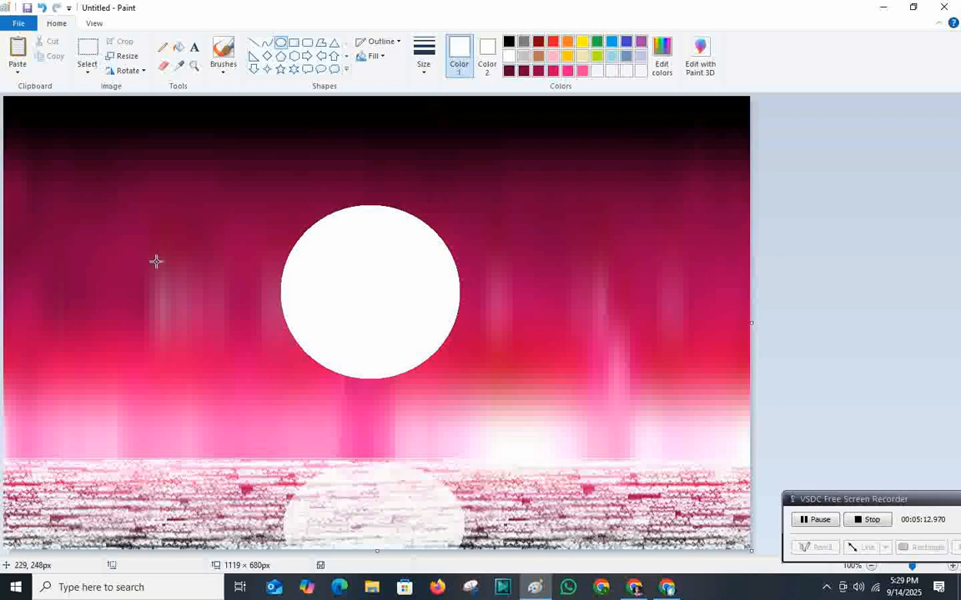
# Step: Pencil low black hills along the bottom right of the water, using the thickest line size
pyautogui.click(163, 50)
pyautogui.click(423, 54)
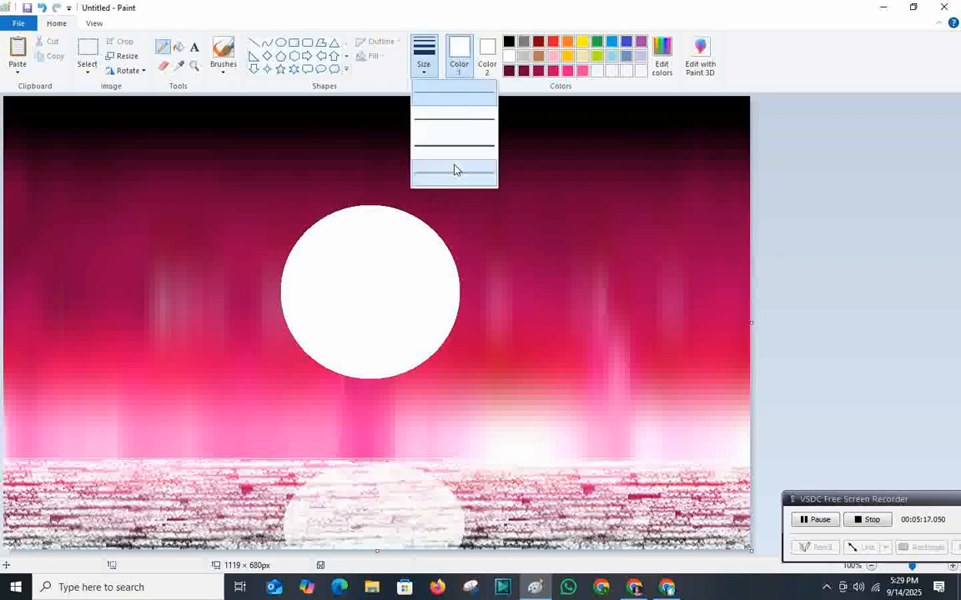
pyautogui.click(455, 169)
pyautogui.click(509, 43)
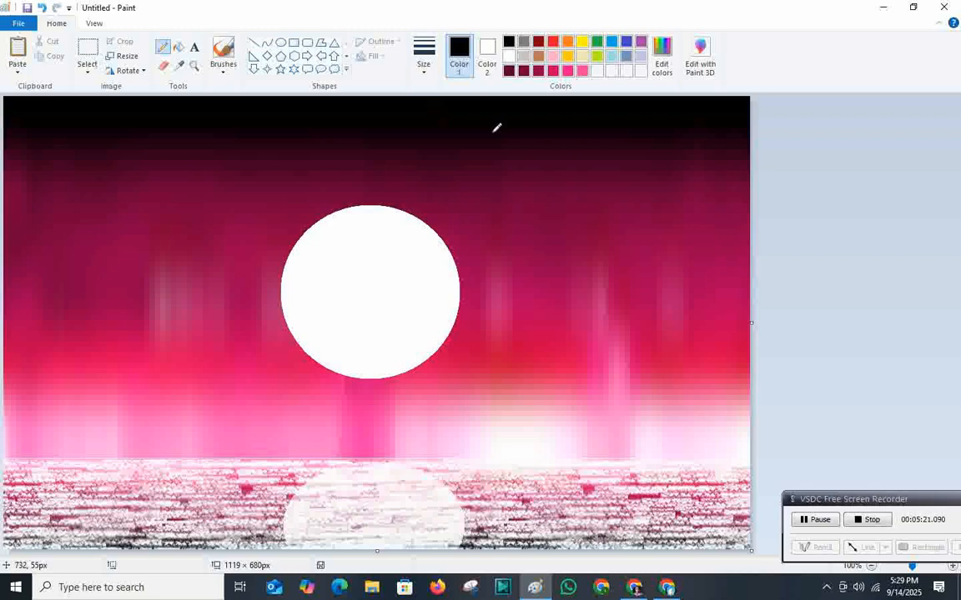
pyautogui.moveTo(431, 541)
pyautogui.mouseDown()
pyautogui.moveTo(313, 562)
pyautogui.moveTo(268, 557)
pyautogui.moveTo(546, 543)
pyautogui.moveTo(738, 518)
pyautogui.moveTo(736, 529)
pyautogui.moveTo(613, 546)
pyautogui.moveTo(750, 531)
pyautogui.mouseUp()
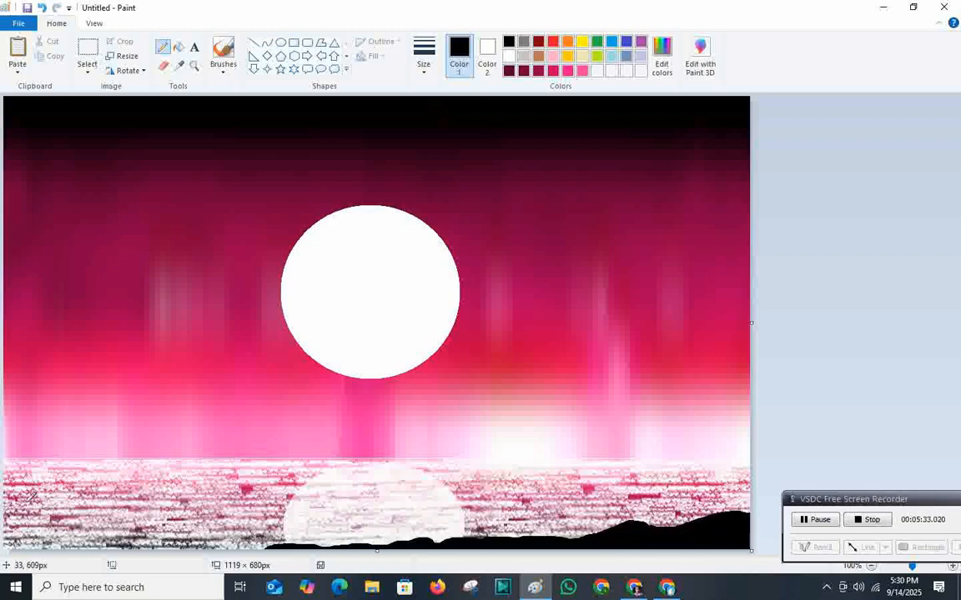
# Step: Pencil a black strip of land across the water from the left edge, tapering to a point at the reflected moon
pyautogui.moveTo(5, 499)
pyautogui.mouseDown()
pyautogui.moveTo(83, 500)
pyautogui.moveTo(87, 513)
pyautogui.moveTo(20, 509)
pyautogui.moveTo(239, 494)
pyautogui.mouseUp()
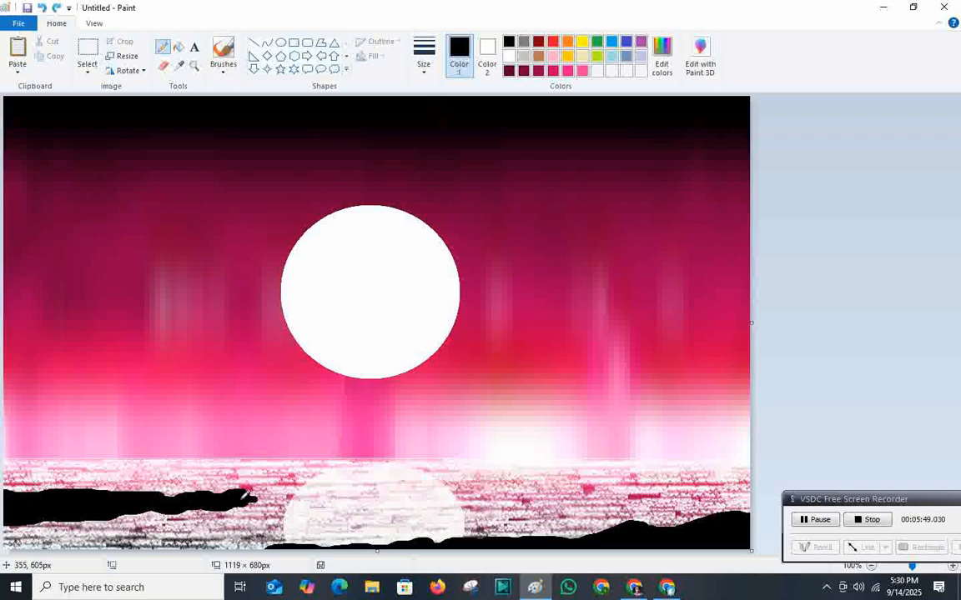
pyautogui.hotkey('ctrl', 'z')
pyautogui.moveTo(289, 499); pyautogui.dragTo(238, 505)
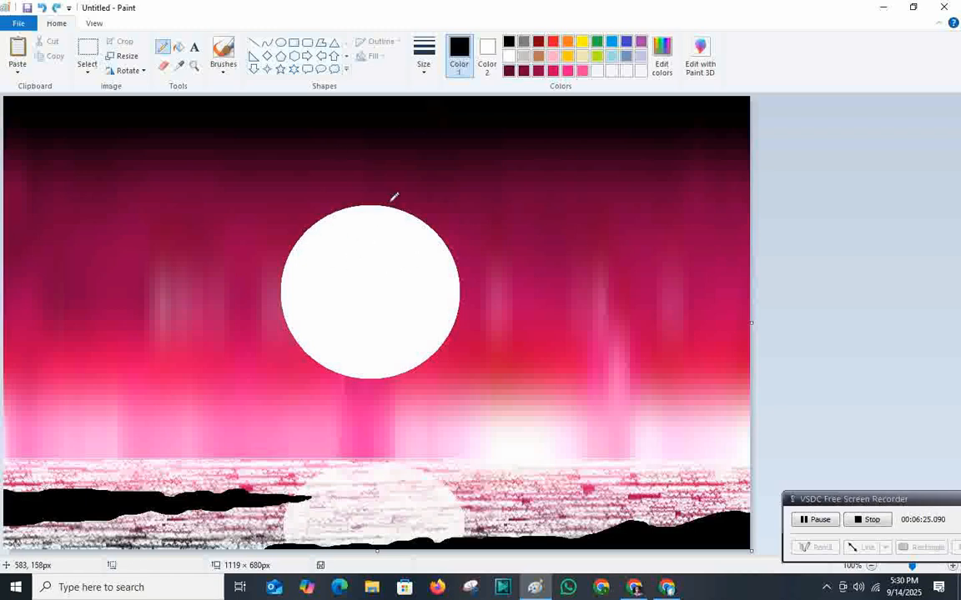
# Step: Pencil a thick black tree branch from the sky's upper right down over the moon, with three side limbs forking off it
pyautogui.moveTo(349, 241); pyautogui.dragTo(644, 155)
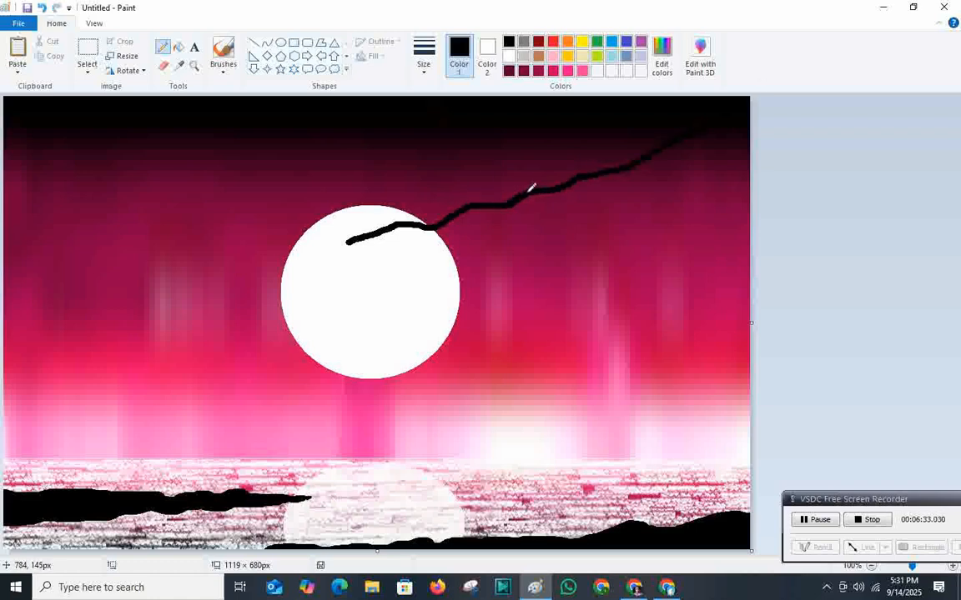
pyautogui.moveTo(573, 173); pyautogui.dragTo(642, 152)
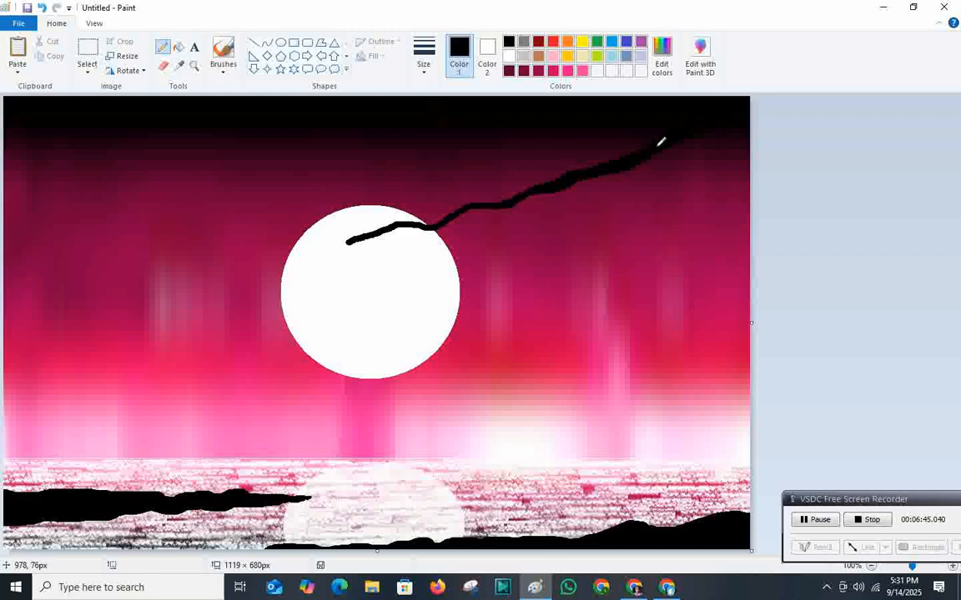
pyautogui.moveTo(406, 323); pyautogui.dragTo(512, 210)
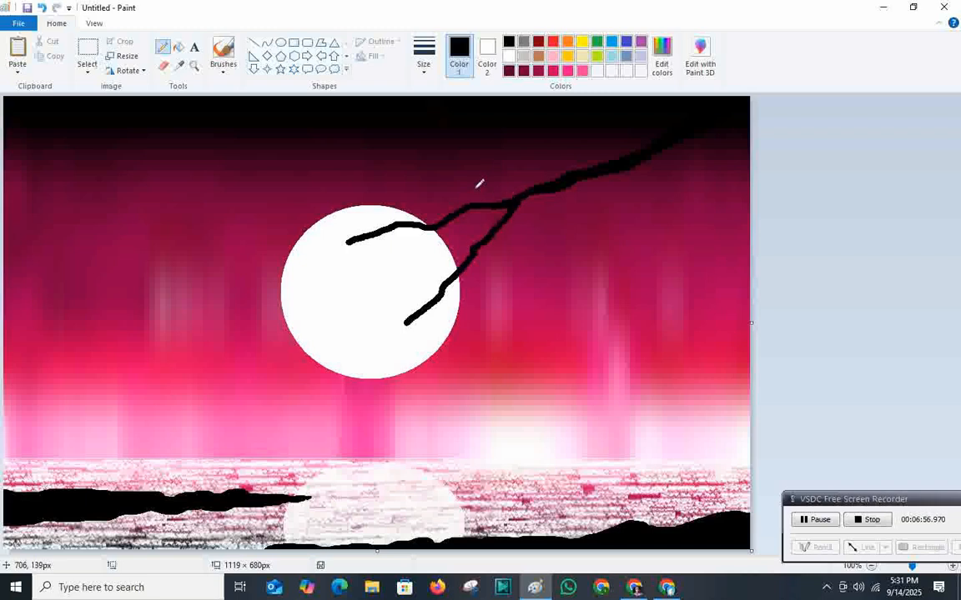
pyautogui.moveTo(303, 149); pyautogui.dragTo(476, 203)
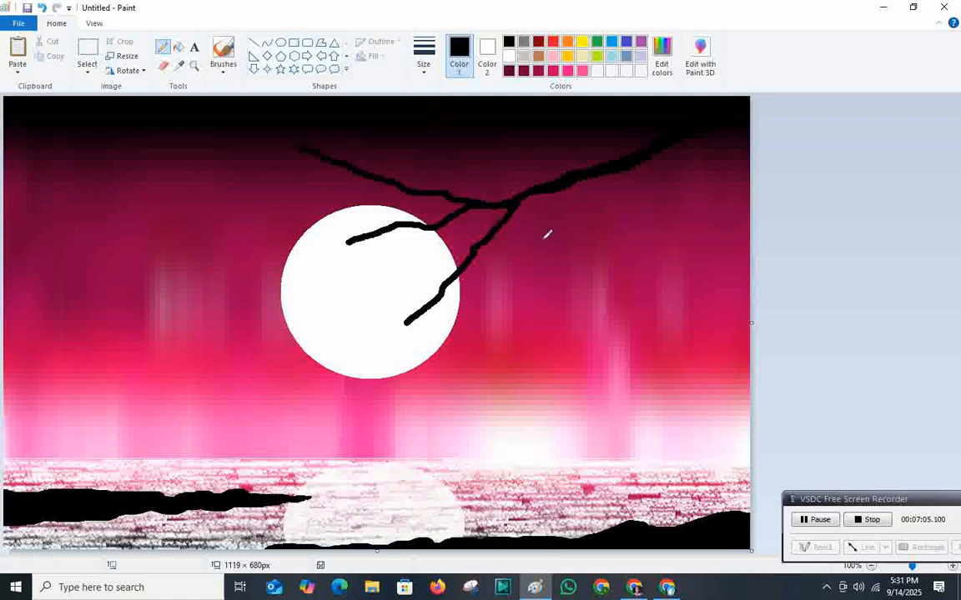
pyautogui.moveTo(464, 138); pyautogui.dragTo(572, 174)
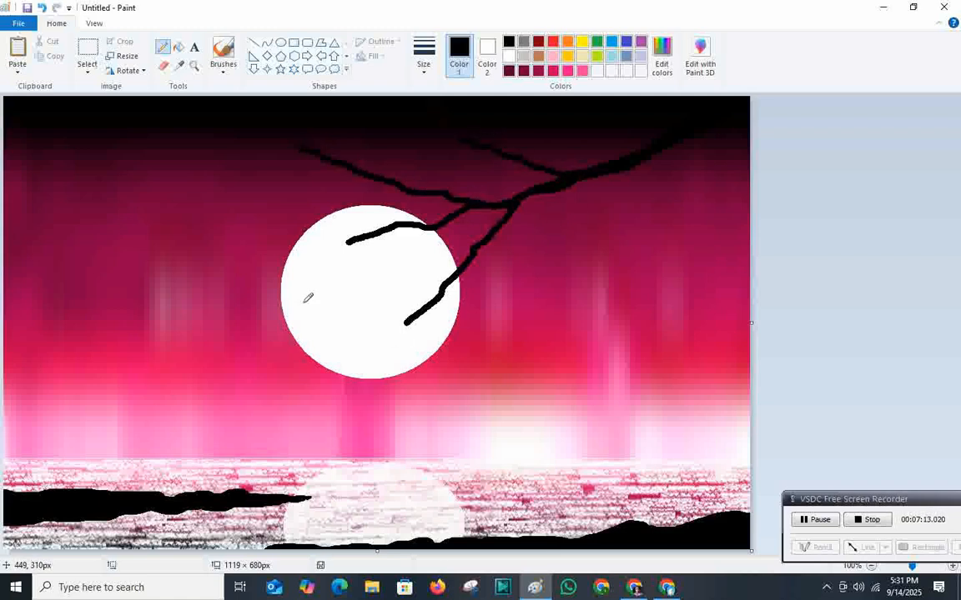
# Step: Extend the limbs with thinner black lines past the moon's left and lower edges, and fork the upper limb above the moon
pyautogui.moveTo(285, 261); pyautogui.dragTo(356, 241)
pyautogui.hotkey('ctrl', 'z')
pyautogui.moveTo(265, 267)
pyautogui.mouseDown()
pyautogui.moveTo(366, 237)
pyautogui.moveTo(336, 241)
pyautogui.mouseUp()
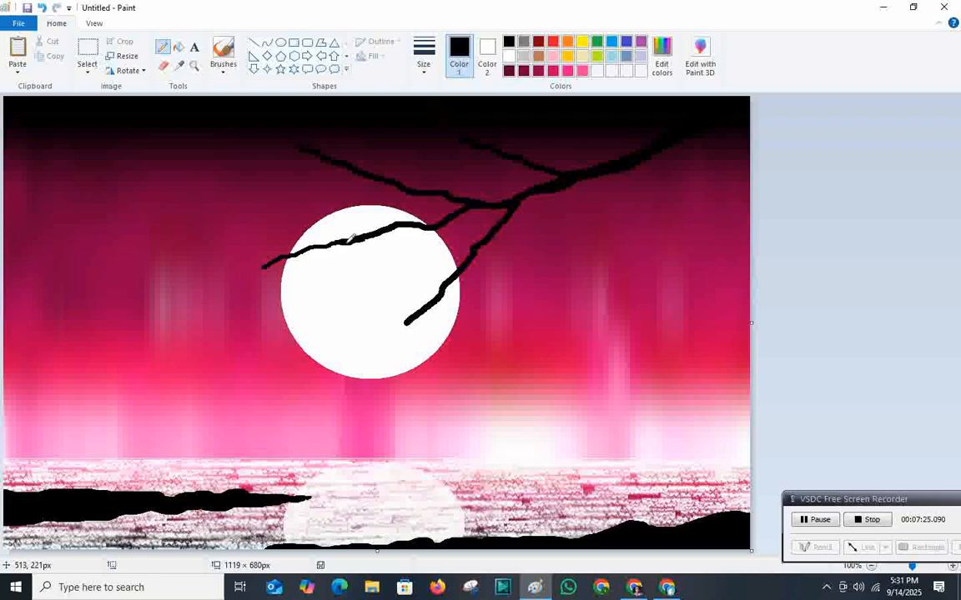
pyautogui.moveTo(319, 381); pyautogui.dragTo(407, 321)
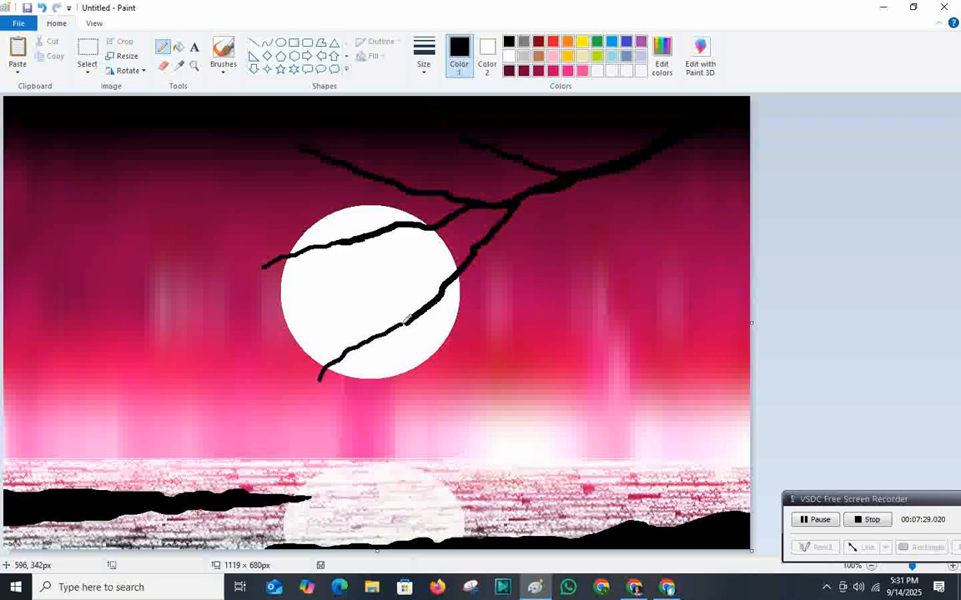
pyautogui.moveTo(230, 195)
pyautogui.mouseDown()
pyautogui.moveTo(298, 174)
pyautogui.moveTo(367, 171)
pyautogui.mouseUp()
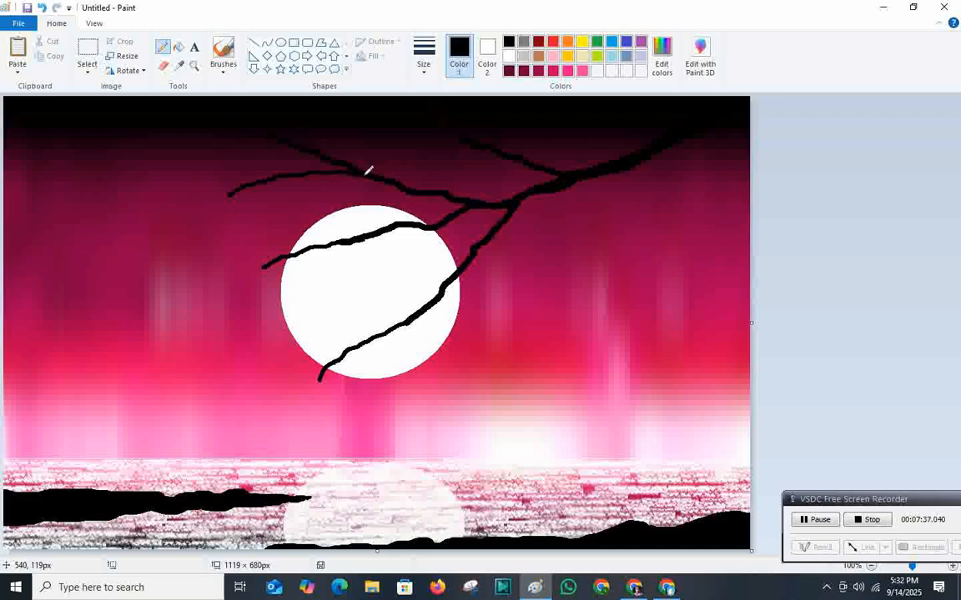
# Step: Pencil black twigs off the lower limb across and below the moon, and fork the middle limb's tip left of it
pyautogui.moveTo(462, 361); pyautogui.dragTo(495, 237)
pyautogui.moveTo(322, 287); pyautogui.dragTo(421, 298)
pyautogui.moveTo(298, 321)
pyautogui.mouseDown()
pyautogui.moveTo(363, 297)
pyautogui.moveTo(384, 277)
pyautogui.moveTo(414, 297)
pyautogui.mouseUp()
pyautogui.moveTo(369, 395); pyautogui.dragTo(404, 327)
pyautogui.moveTo(297, 342); pyautogui.dragTo(357, 339)
pyautogui.moveTo(173, 242); pyautogui.dragTo(261, 263)
pyautogui.moveTo(203, 299); pyautogui.dragTo(269, 264)
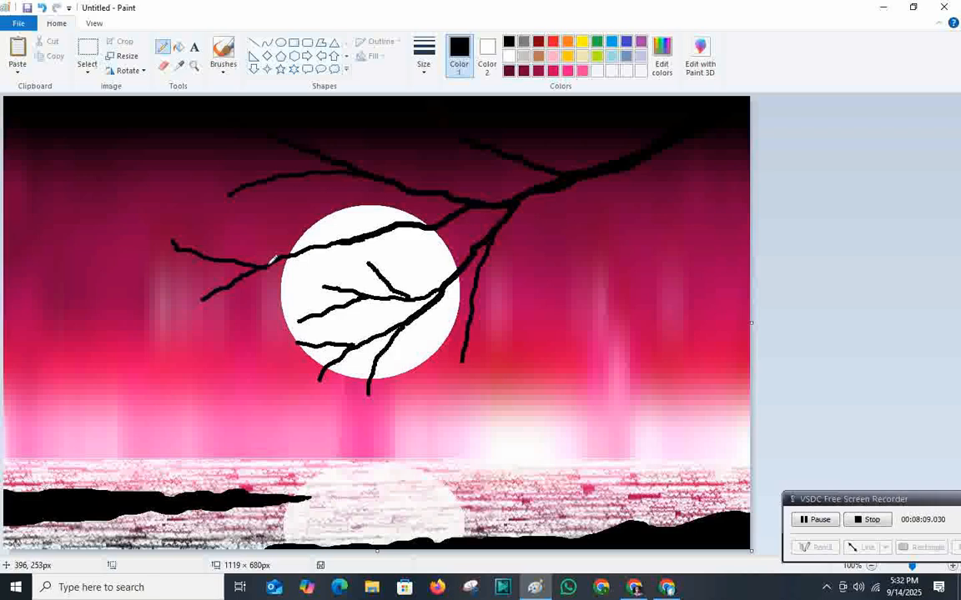
# Step: Add black twigs to the upper limb, the moon's top edge, the middle limb's left end and the limb hanging right of the moon
pyautogui.moveTo(163, 151); pyautogui.dragTo(282, 172)
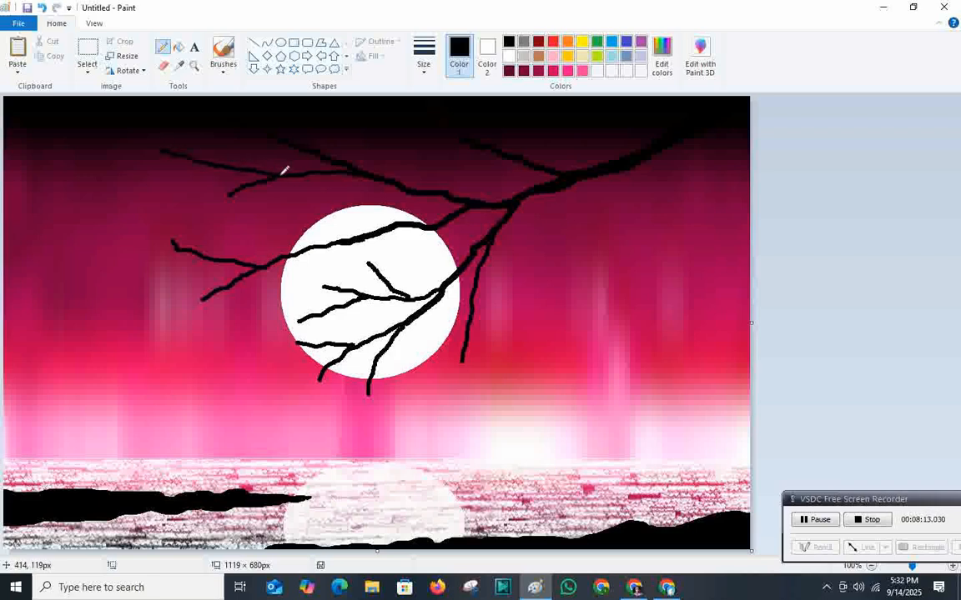
pyautogui.moveTo(168, 198); pyautogui.dragTo(225, 169)
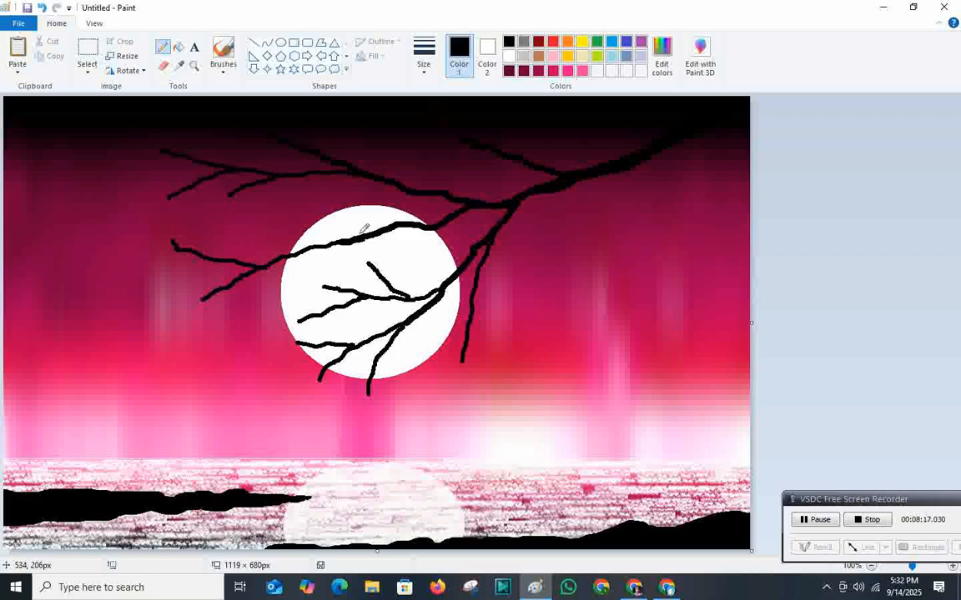
pyautogui.moveTo(300, 190); pyautogui.dragTo(367, 209)
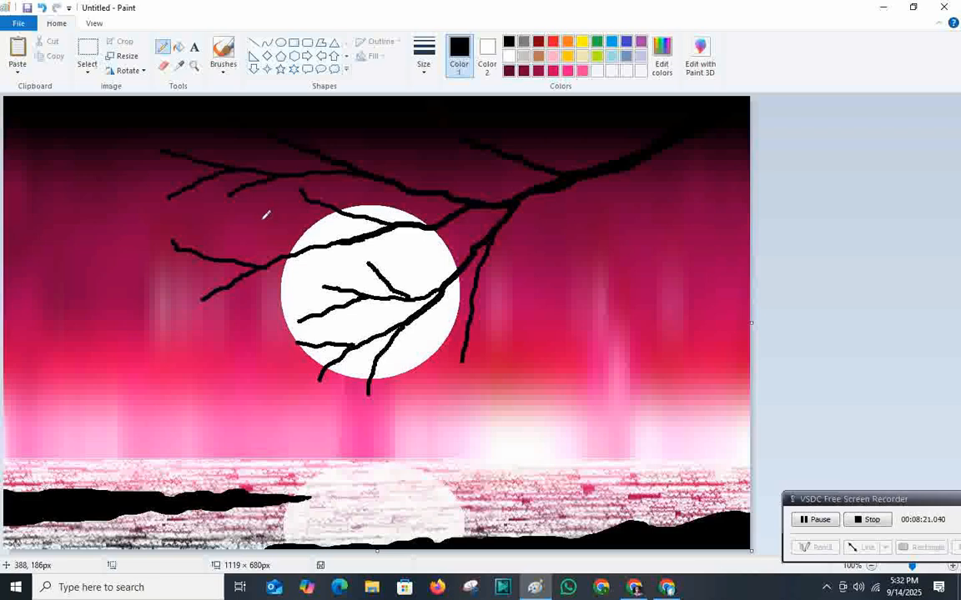
pyautogui.moveTo(137, 322); pyautogui.dragTo(203, 293)
pyautogui.moveTo(140, 268); pyautogui.dragTo(200, 289)
pyautogui.moveTo(162, 354)
pyautogui.mouseDown()
pyautogui.moveTo(195, 301)
pyautogui.moveTo(238, 281)
pyautogui.mouseUp()
pyautogui.moveTo(495, 327); pyautogui.dragTo(483, 266)
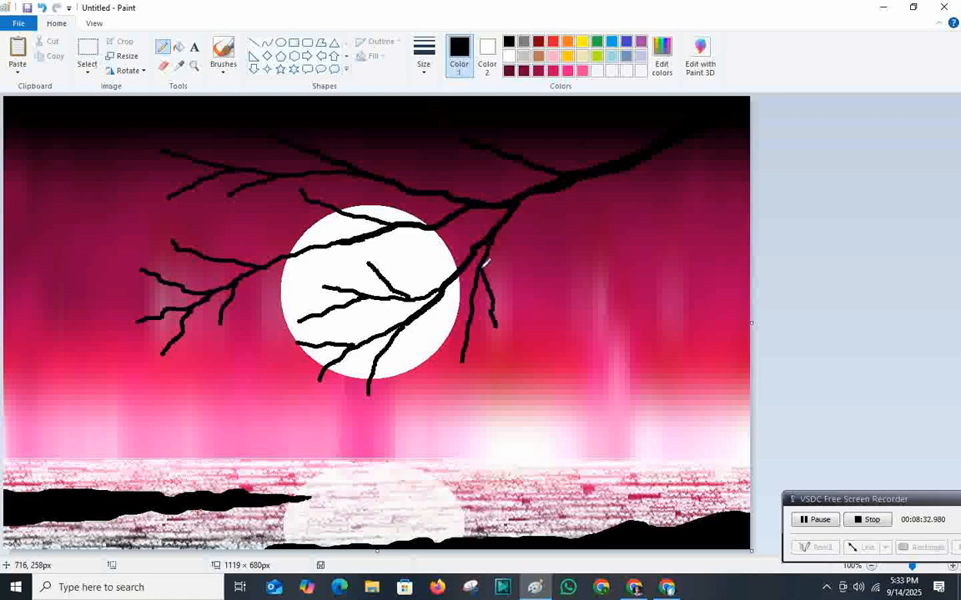
# Step: Add short twigs to the two upper limbs and lengthen and fork the twig tips on and below the moon
pyautogui.moveTo(442, 172); pyautogui.dragTo(505, 157)
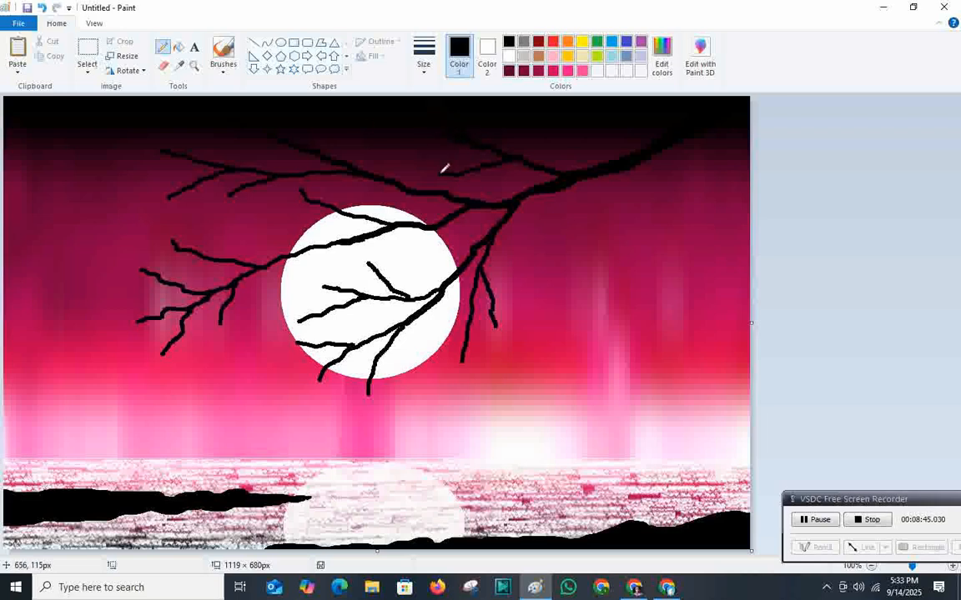
pyautogui.moveTo(377, 151); pyautogui.dragTo(397, 173)
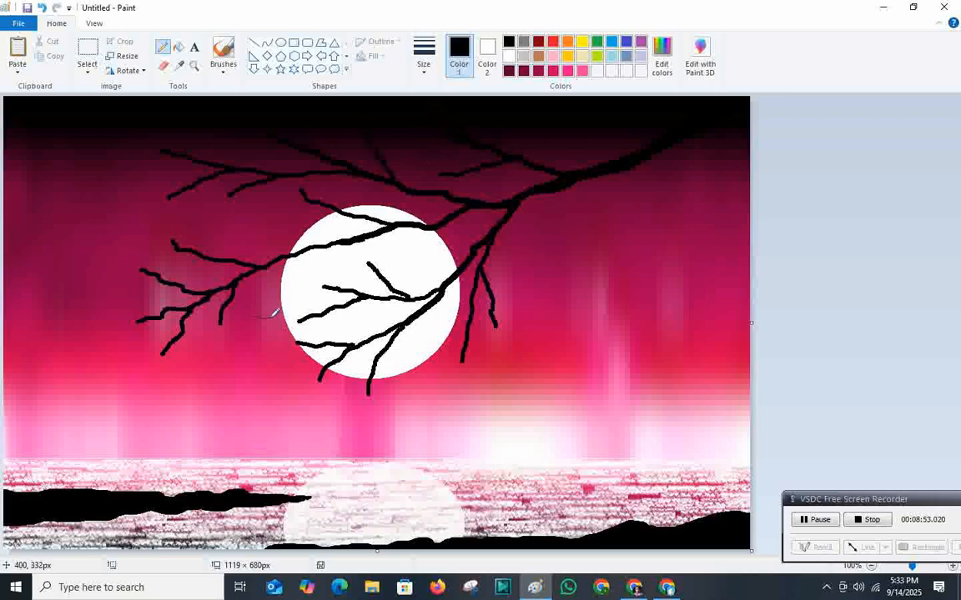
pyautogui.moveTo(276, 316); pyautogui.dragTo(297, 320)
pyautogui.moveTo(303, 280); pyautogui.dragTo(323, 288)
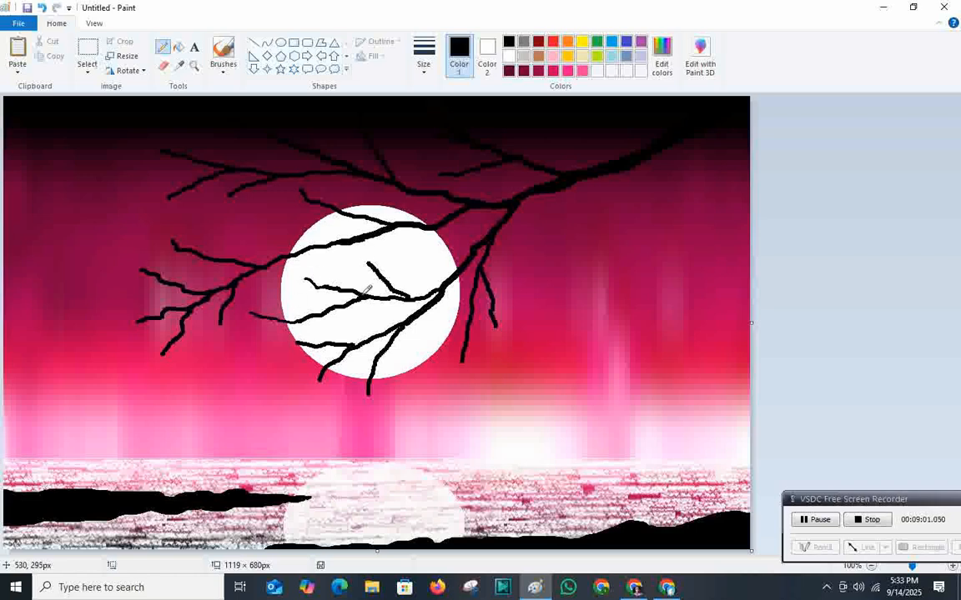
pyautogui.moveTo(352, 249); pyautogui.dragTo(372, 263)
pyautogui.moveTo(263, 360)
pyautogui.mouseDown()
pyautogui.moveTo(302, 340)
pyautogui.moveTo(267, 332)
pyautogui.mouseUp()
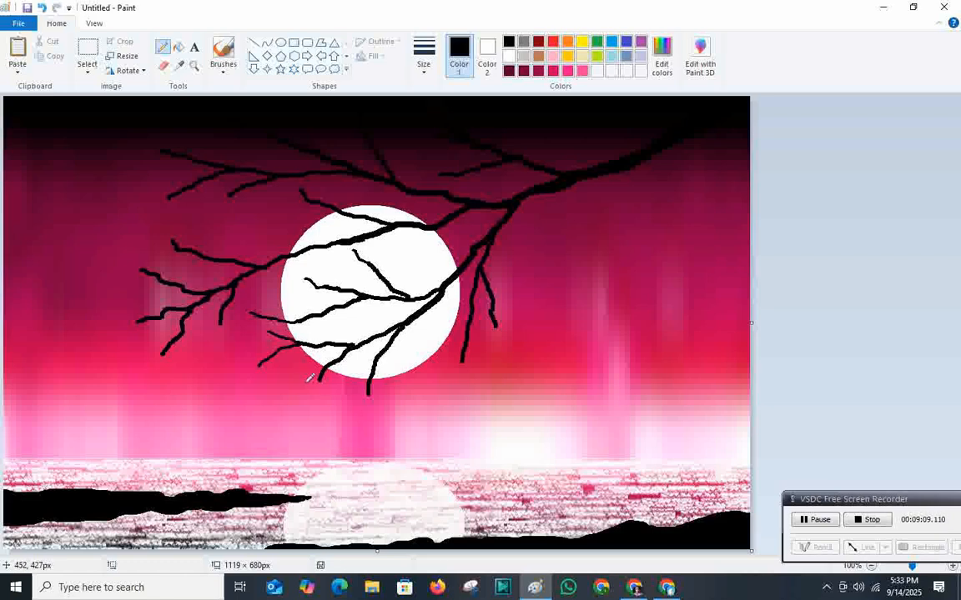
pyautogui.moveTo(317, 410)
pyautogui.mouseDown()
pyautogui.moveTo(324, 372)
pyautogui.moveTo(311, 376)
pyautogui.moveTo(326, 364)
pyautogui.moveTo(345, 380)
pyautogui.moveTo(339, 364)
pyautogui.moveTo(381, 349)
pyautogui.moveTo(395, 359)
pyautogui.moveTo(407, 326)
pyautogui.moveTo(396, 367)
pyautogui.mouseUp()
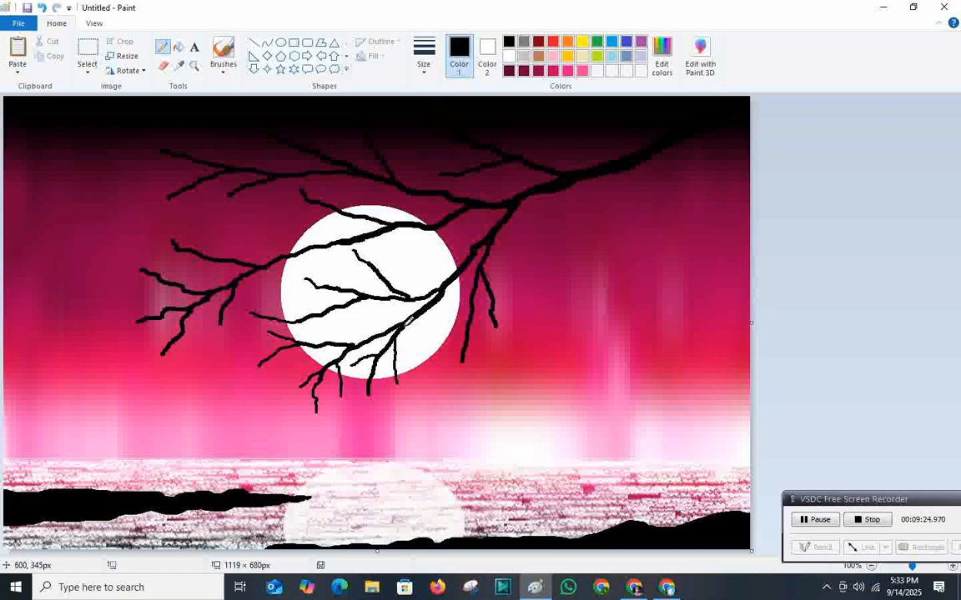
# Step: Lengthen and fork the twigs at the far left end of the middle limb with fine black strokes
pyautogui.moveTo(214, 212); pyautogui.dragTo(248, 261)
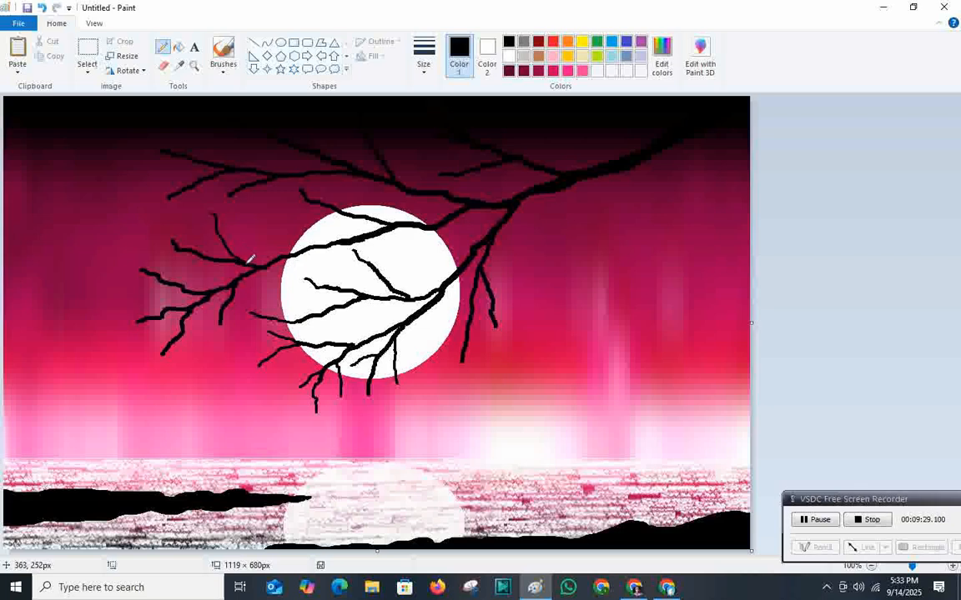
pyautogui.moveTo(152, 204); pyautogui.dragTo(175, 237)
pyautogui.moveTo(98, 248); pyautogui.dragTo(142, 267)
pyautogui.moveTo(96, 346); pyautogui.dragTo(133, 321)
pyautogui.moveTo(149, 375)
pyautogui.mouseDown()
pyautogui.moveTo(171, 341)
pyautogui.moveTo(141, 350)
pyautogui.moveTo(177, 336)
pyautogui.mouseUp()
pyautogui.moveTo(183, 378); pyautogui.dragTo(181, 334)
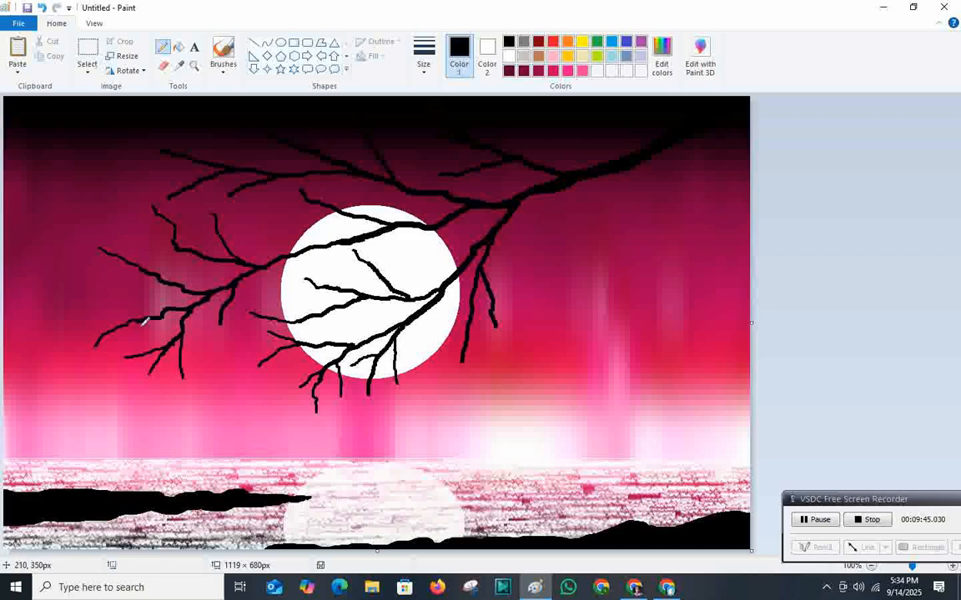
pyautogui.moveTo(122, 291)
pyautogui.mouseDown()
pyautogui.moveTo(147, 315)
pyautogui.moveTo(120, 352)
pyautogui.moveTo(130, 323)
pyautogui.moveTo(173, 349)
pyautogui.moveTo(117, 335)
pyautogui.mouseUp()
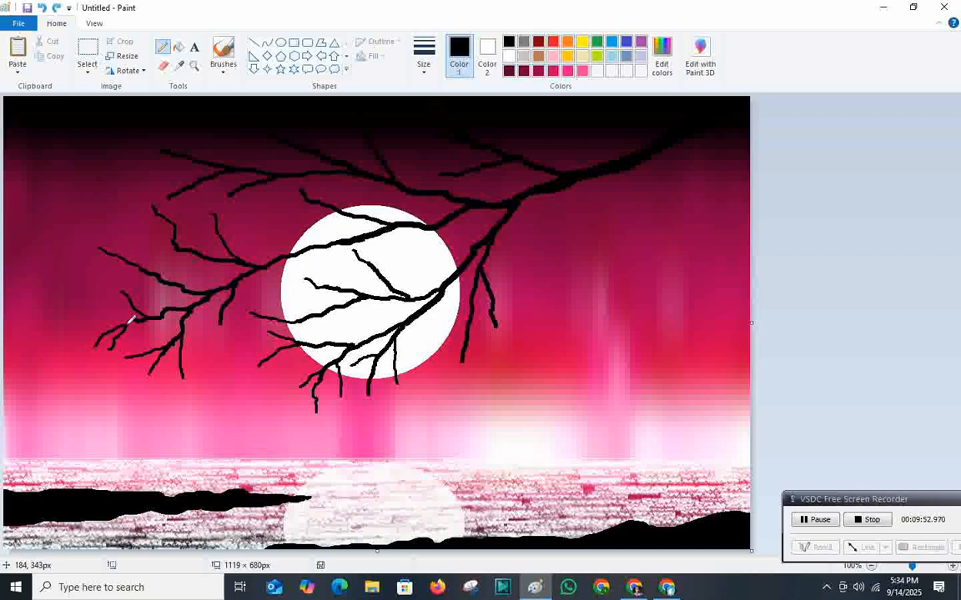
# Step: Pencil fine black twigs around the moon's left and upper edges and one inside the moon, redoing the misdrawn stroke
pyautogui.moveTo(240, 357)
pyautogui.mouseDown()
pyautogui.moveTo(251, 333)
pyautogui.moveTo(279, 315)
pyautogui.moveTo(264, 294)
pyautogui.moveTo(309, 311)
pyautogui.mouseUp()
pyautogui.hotkey('ctrl', 'z')
pyautogui.moveTo(276, 278); pyautogui.dragTo(317, 315)
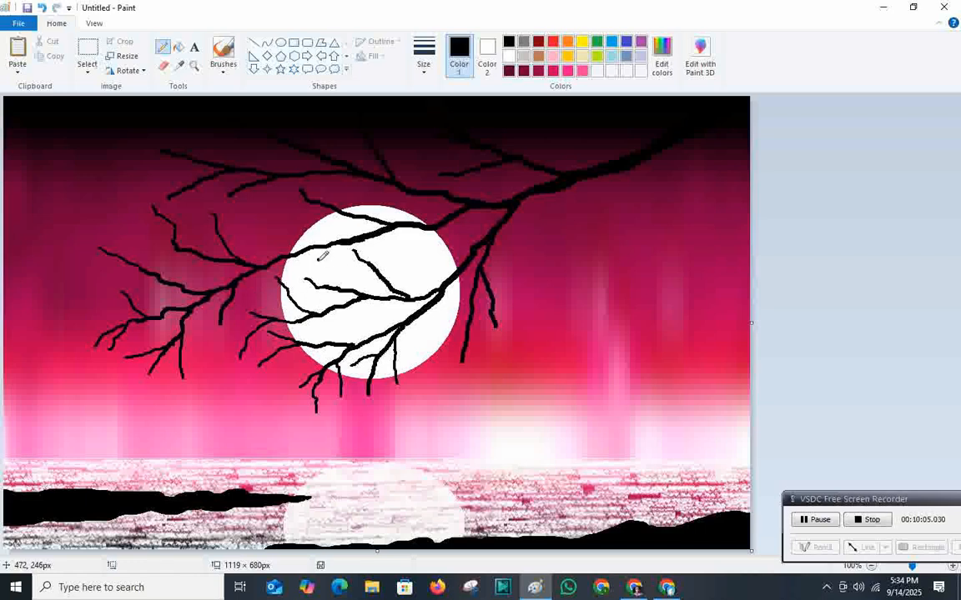
pyautogui.moveTo(253, 216); pyautogui.dragTo(313, 241)
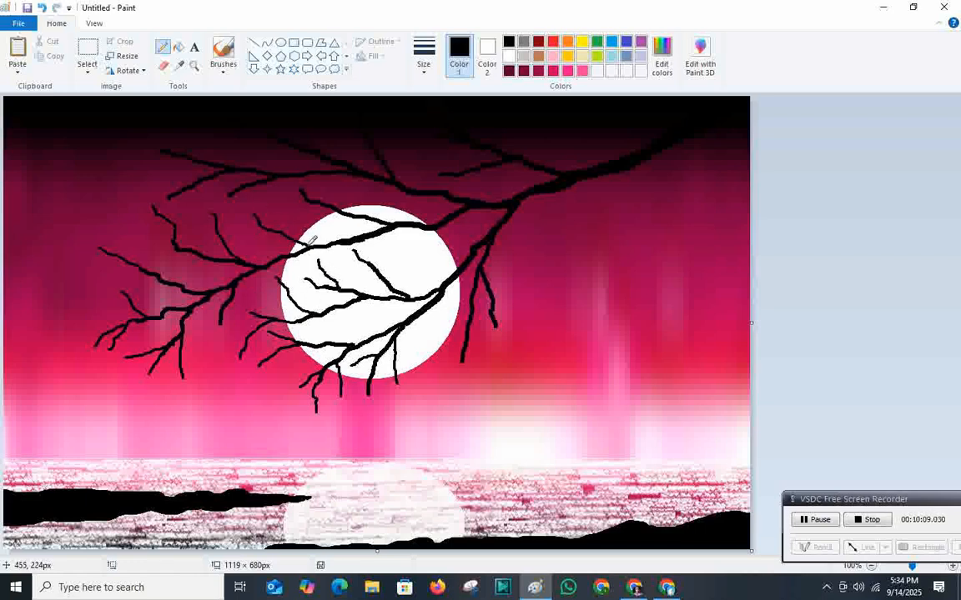
pyautogui.moveTo(277, 200)
pyautogui.mouseDown()
pyautogui.moveTo(293, 234)
pyautogui.moveTo(281, 234)
pyautogui.mouseUp()
pyautogui.moveTo(325, 184)
pyautogui.mouseDown()
pyautogui.moveTo(349, 214)
pyautogui.moveTo(326, 207)
pyautogui.mouseUp()
pyautogui.moveTo(388, 248); pyautogui.dragTo(399, 284)
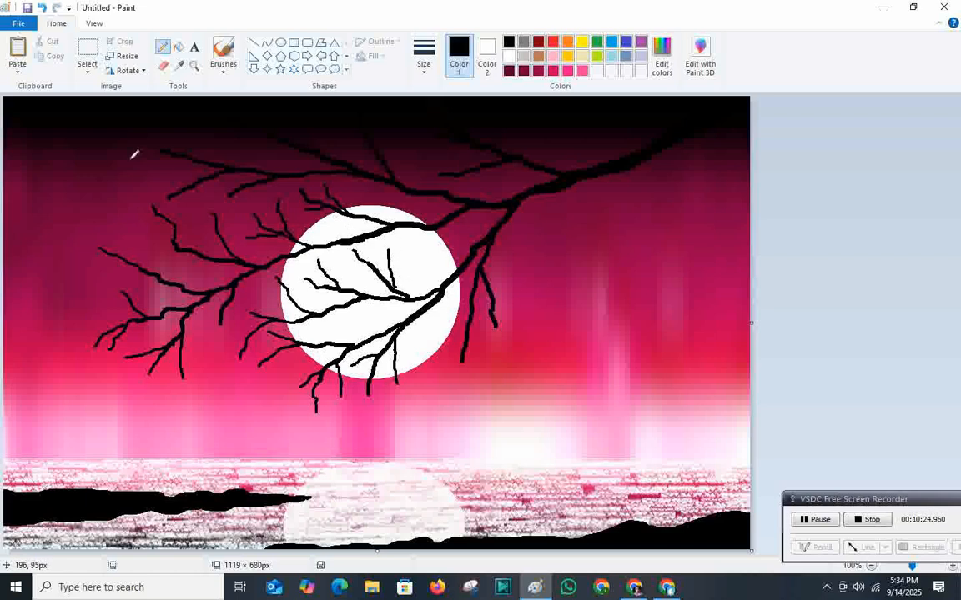
# Step: Extend the upper limb's far left tips with fine forked black twigs, undoing the unwanted strokes
pyautogui.moveTo(106, 181)
pyautogui.mouseDown()
pyautogui.moveTo(129, 143)
pyautogui.moveTo(154, 150)
pyautogui.mouseUp()
pyautogui.moveTo(116, 197)
pyautogui.mouseDown()
pyautogui.moveTo(151, 200)
pyautogui.moveTo(208, 184)
pyautogui.moveTo(215, 201)
pyautogui.moveTo(235, 193)
pyautogui.mouseUp()
pyautogui.hotkey('ctrl', 'z')
pyautogui.hotkey('ctrl', 'z')
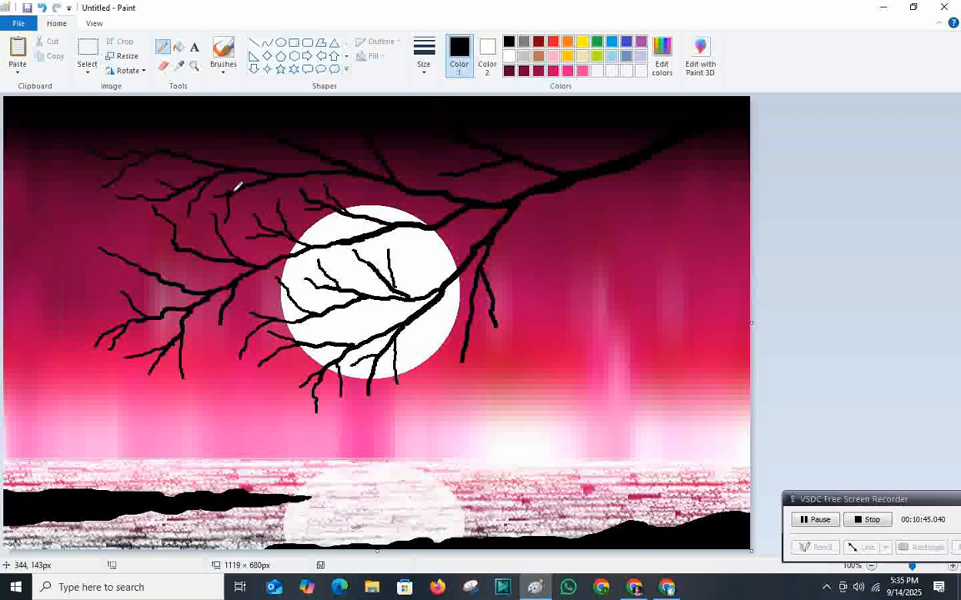
# Step: Add fine black twigs to the middle limb's left cluster and a small forked twig inside the moon's right edge
pyautogui.moveTo(136, 231); pyautogui.dragTo(180, 283)
pyautogui.moveTo(220, 359); pyautogui.dragTo(222, 324)
pyautogui.moveTo(415, 248); pyautogui.dragTo(459, 266)
pyautogui.moveTo(435, 237); pyautogui.dragTo(451, 261)
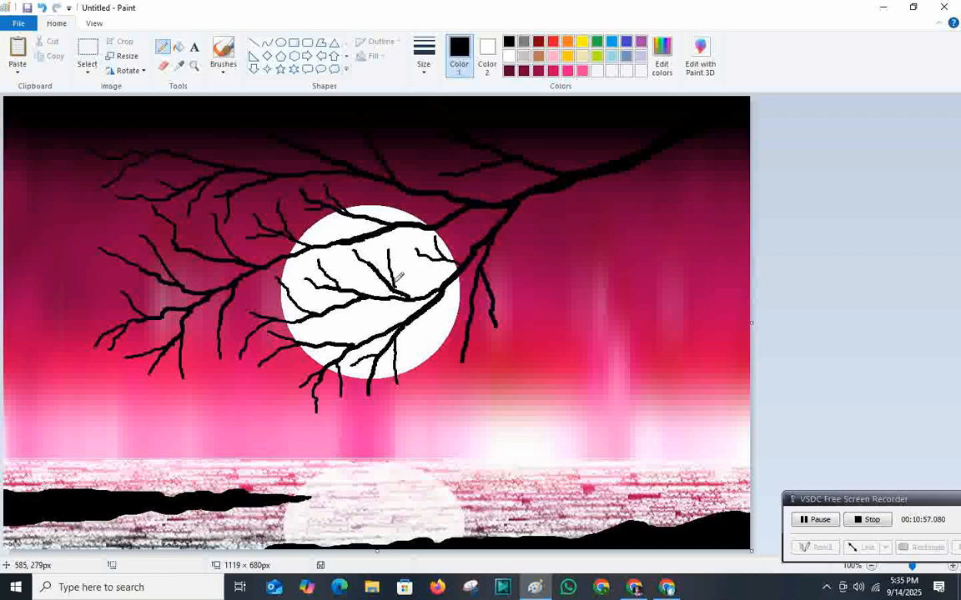
# Step: Lengthen the limbs hanging at the moon's lower right and add fine forked twigs to them
pyautogui.moveTo(454, 403); pyautogui.dragTo(464, 357)
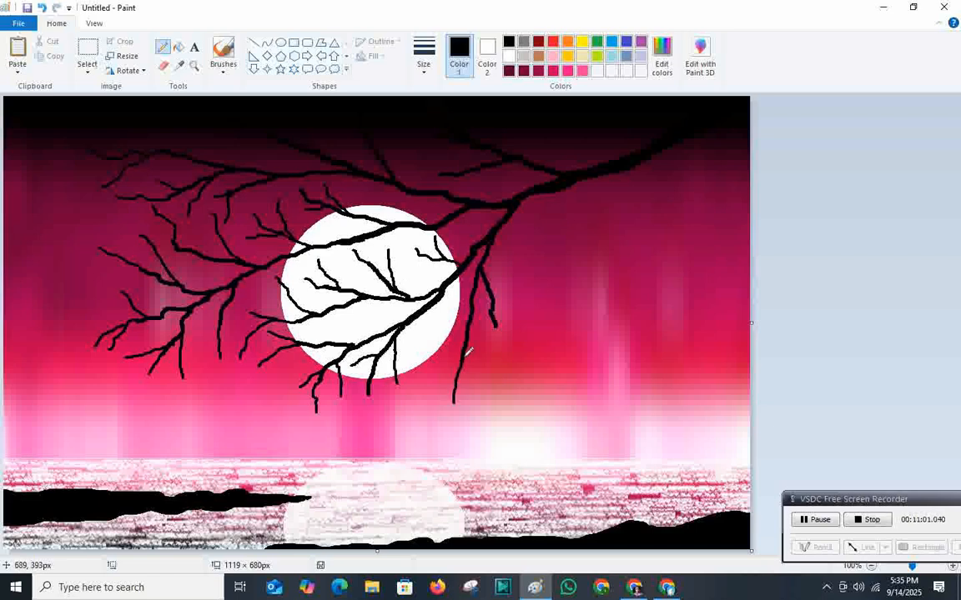
pyautogui.moveTo(533, 367)
pyautogui.mouseDown()
pyautogui.moveTo(503, 332)
pyautogui.moveTo(469, 321)
pyautogui.mouseUp()
pyautogui.moveTo(408, 360); pyautogui.dragTo(468, 320)
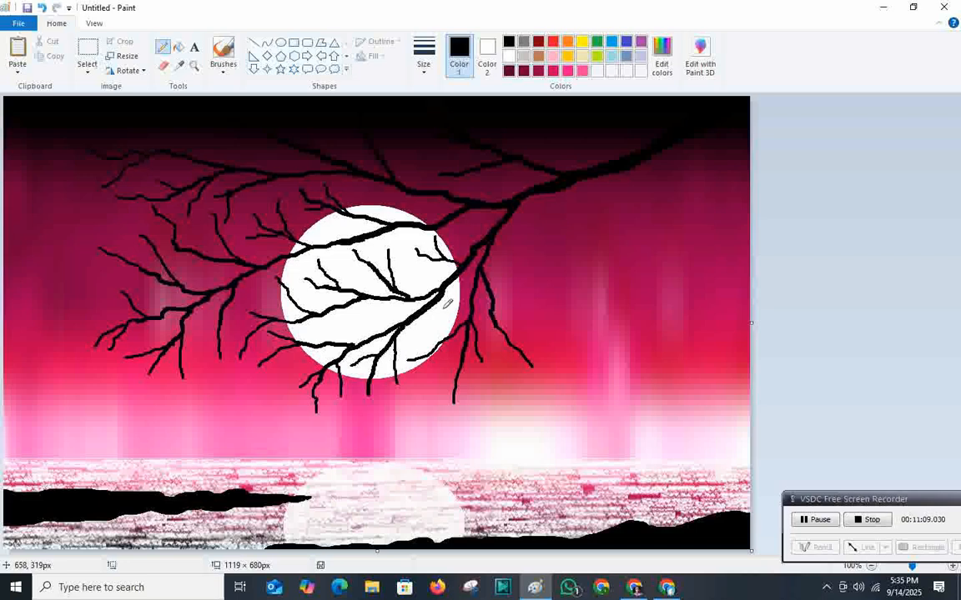
pyautogui.hotkey('ctrl', 'z')
pyautogui.moveTo(419, 333); pyautogui.dragTo(457, 328)
pyautogui.moveTo(431, 374); pyautogui.dragTo(435, 355)
pyautogui.moveTo(475, 400); pyautogui.dragTo(464, 364)
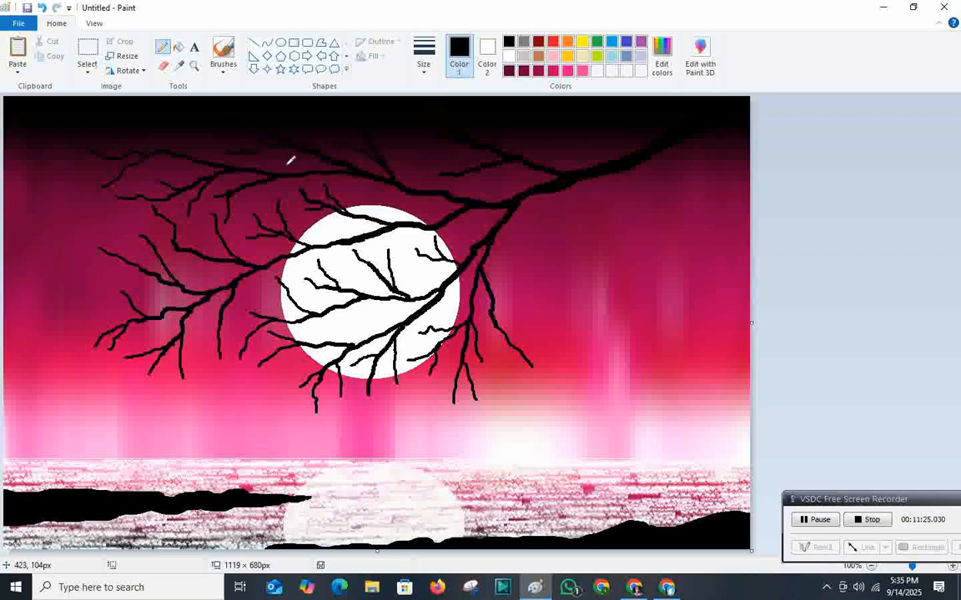
# Step: Pencil a forked twig hanging from the main branch, right of the moon
pyautogui.moveTo(581, 179); pyautogui.dragTo(528, 282)
pyautogui.moveTo(562, 252); pyautogui.dragTo(575, 186)
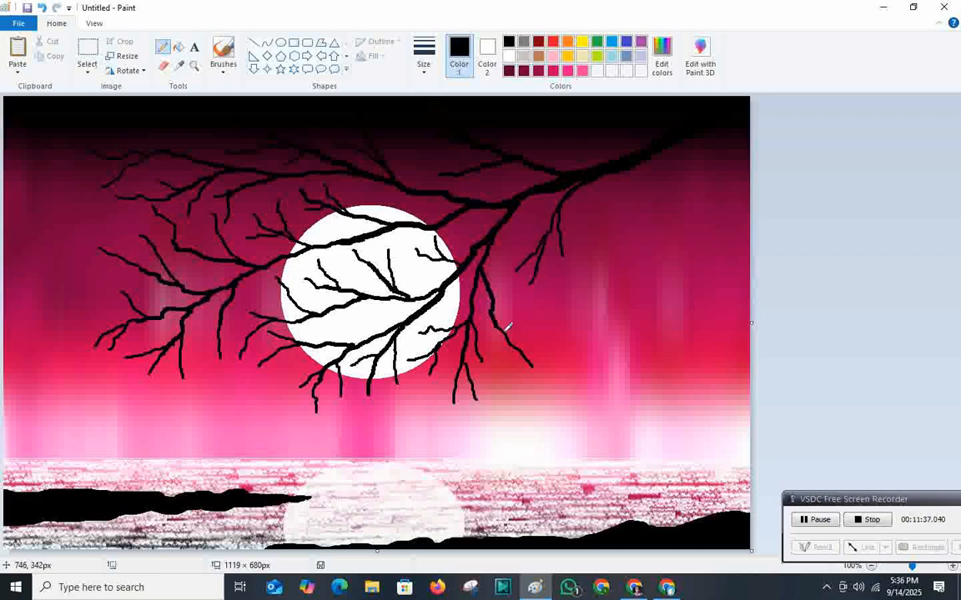
pyautogui.moveTo(512, 306); pyautogui.dragTo(535, 278)
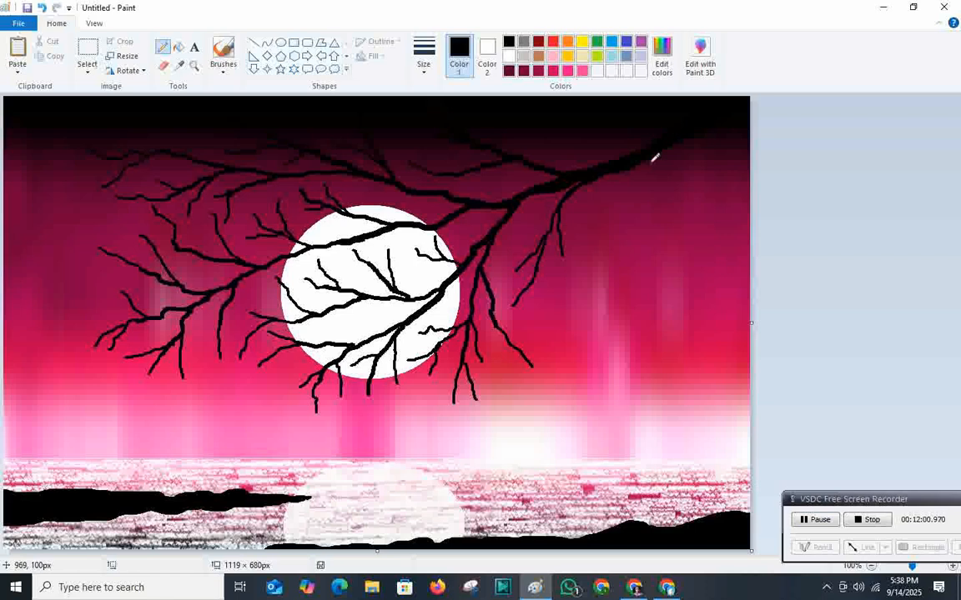
# Step: Set the pencil to white, choose a line size and dot small stars in the sky around the right side of the branch
pyautogui.click(507, 57)
pyautogui.click(424, 52)
pyautogui.click(446, 125)
pyautogui.click(609, 149)
pyautogui.click(703, 226)
pyautogui.click(639, 330)
pyautogui.click(609, 256)
pyautogui.click(717, 179)
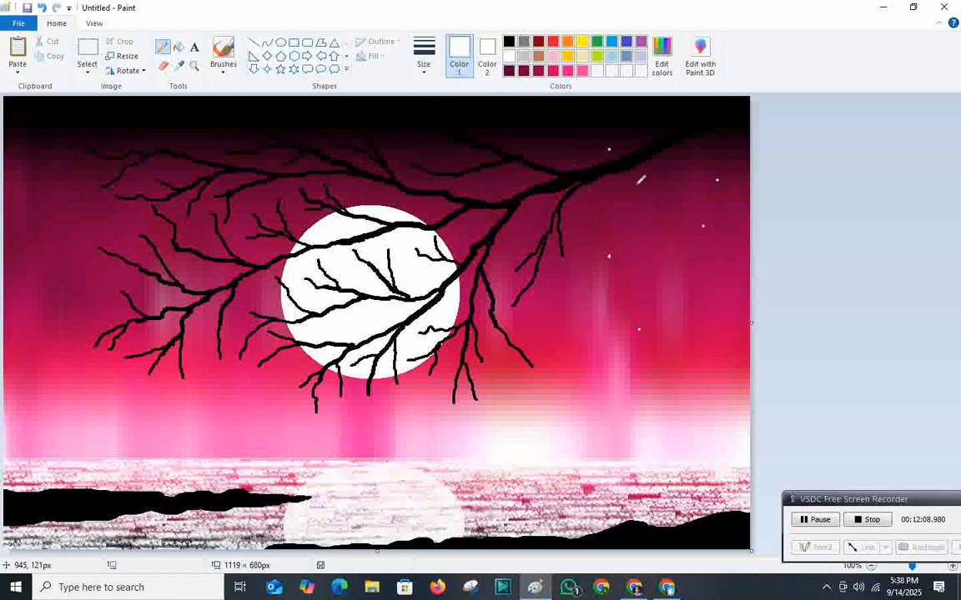
# Step: Scatter more small white stars along the dark top of the sky and down its left and right sides
pyautogui.click(488, 117)
pyautogui.click(380, 117)
pyautogui.click(303, 129)
pyautogui.click(210, 110)
pyautogui.click(45, 398)
pyautogui.click(55, 233)
pyautogui.click(59, 112)
pyautogui.click(108, 118)
pyautogui.click(349, 140)
pyautogui.click(325, 103)
pyautogui.click(621, 115)
pyautogui.click(725, 149)
pyautogui.click(723, 220)
pyautogui.click(722, 332)
pyautogui.click(674, 357)
pyautogui.click(579, 284)
pyautogui.click(574, 379)
pyautogui.click(77, 240)
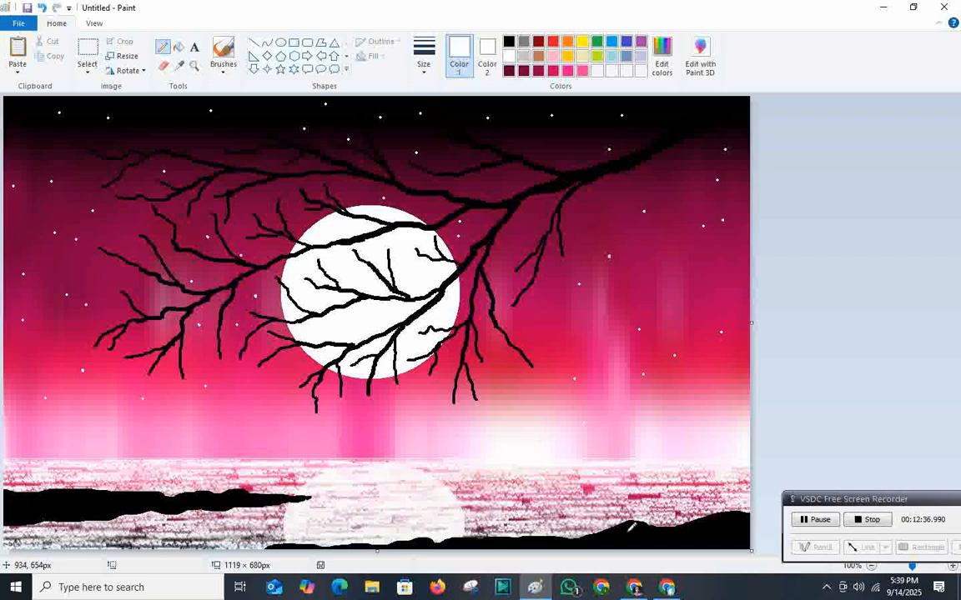